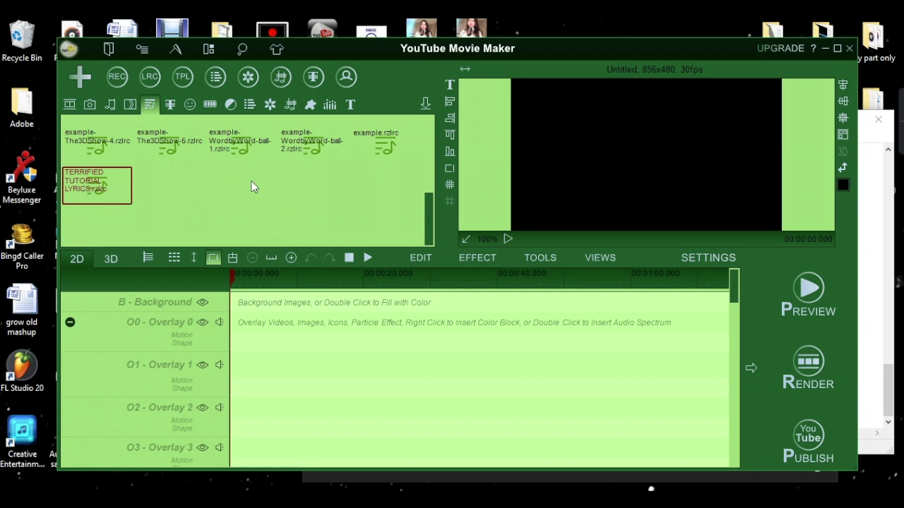
- Place TERRIFIED TUTORIAL LYRICS.rzlrc on the Text 0 track and TERRIFIED TUTORIAL with vocals.mp3 on the Audio 1 track
{"action": "scroll", "coordinate": [429, 353], "scroll_direction": "down", "scroll_amount": 20}
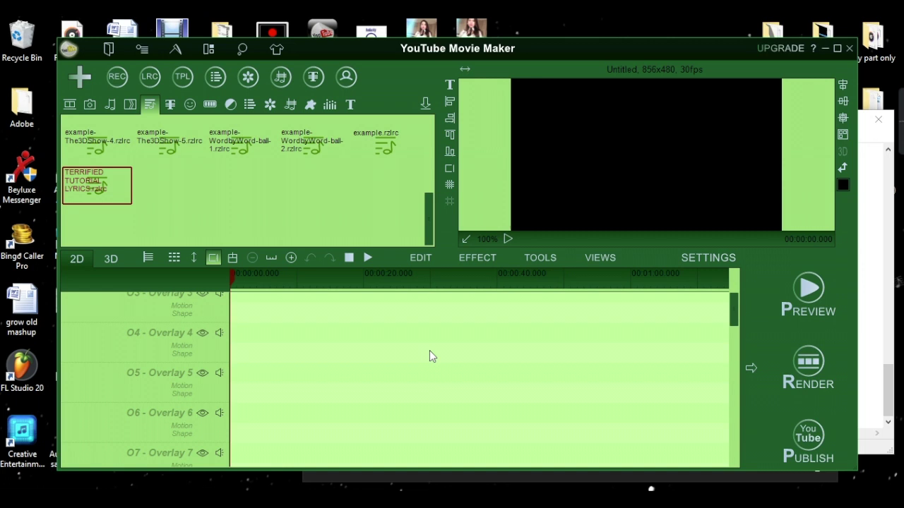
{"action": "scroll", "coordinate": [431, 355], "scroll_direction": "down", "scroll_amount": 5}
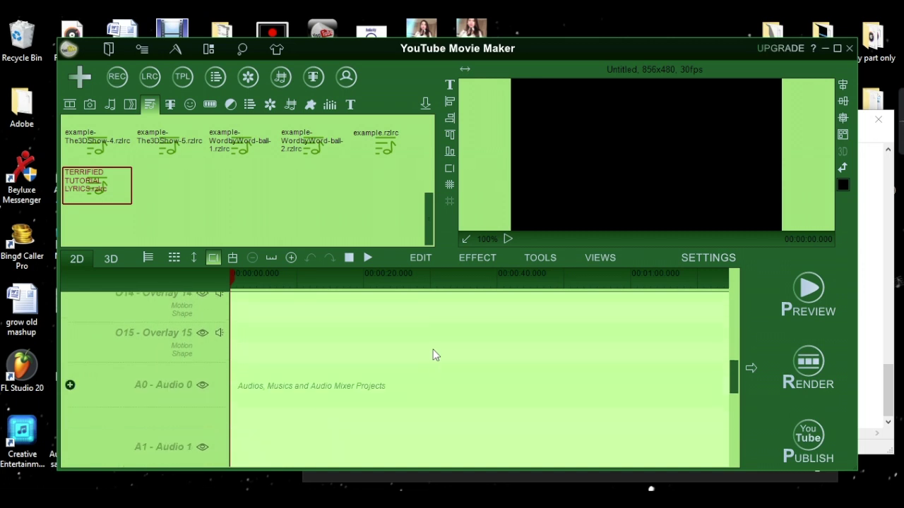
{"action": "scroll", "coordinate": [435, 356], "scroll_direction": "down", "scroll_amount": 5}
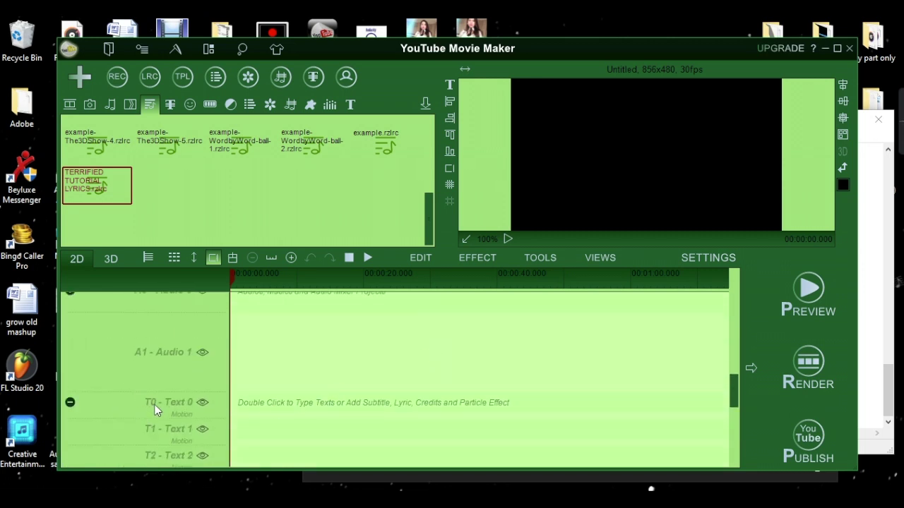
{"action": "scroll", "coordinate": [328, 374], "scroll_direction": "up", "scroll_amount": 20}
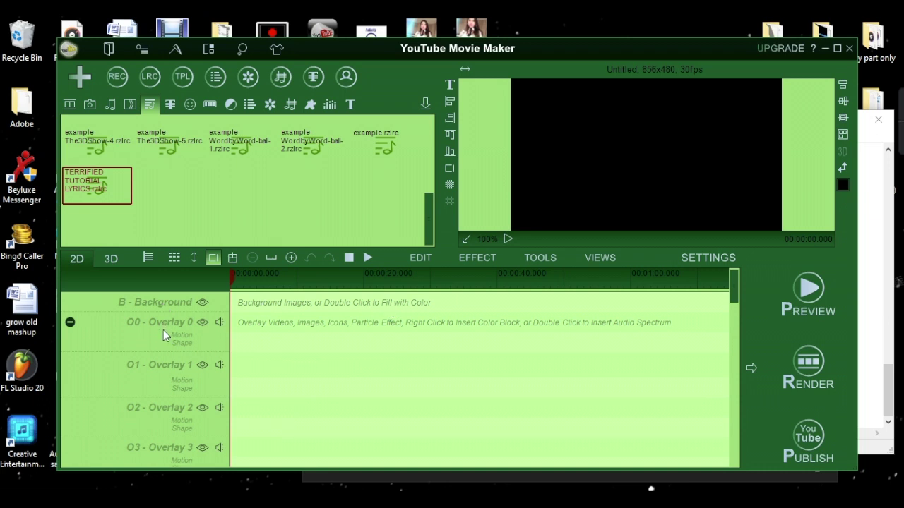
{"action": "scroll", "coordinate": [295, 334], "scroll_direction": "down", "scroll_amount": 15}
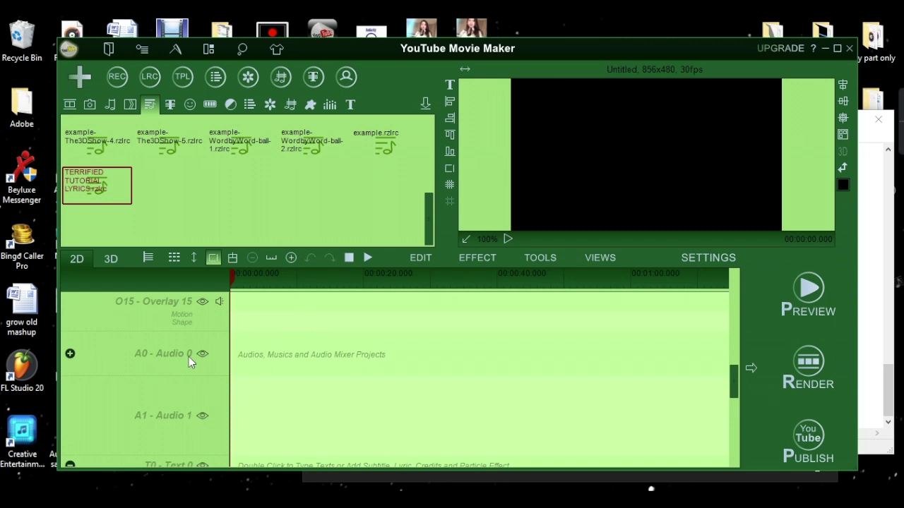
{"action": "scroll", "coordinate": [188, 356], "scroll_direction": "down", "scroll_amount": 3}
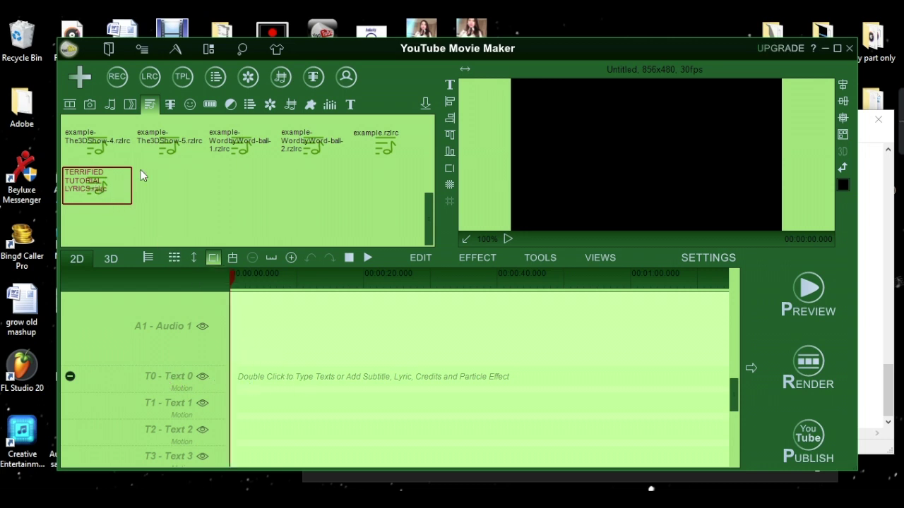
{"action": "left_click_drag", "start_coordinate": [117, 191], "coordinate": [265, 379]}
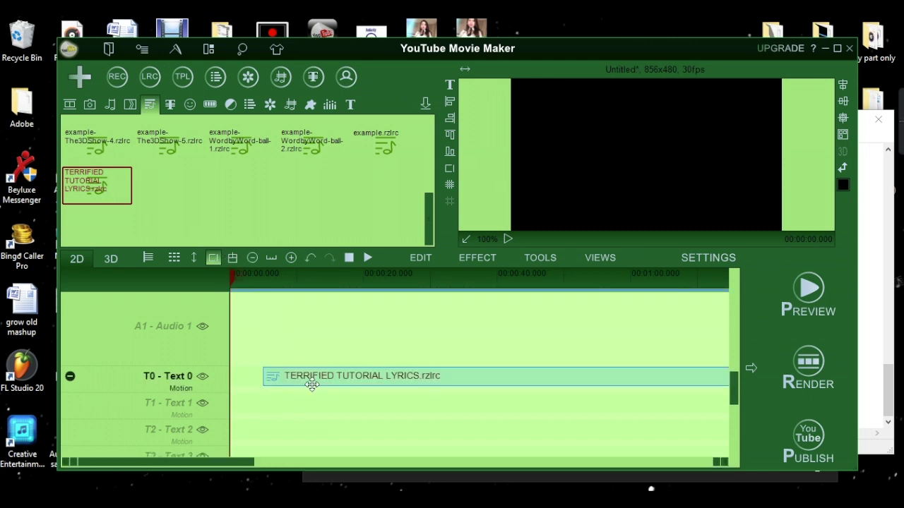
{"action": "left_click", "coordinate": [109, 106]}
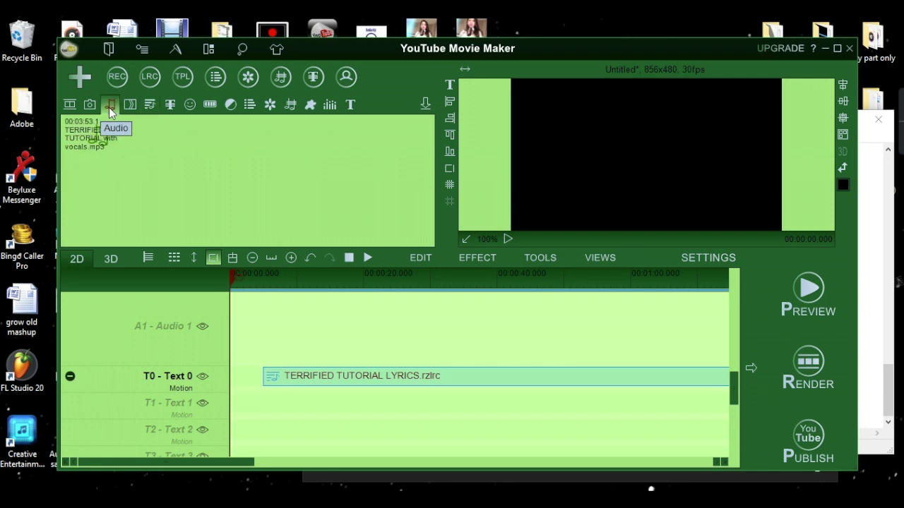
{"action": "left_click_drag", "start_coordinate": [89, 127], "coordinate": [262, 333]}
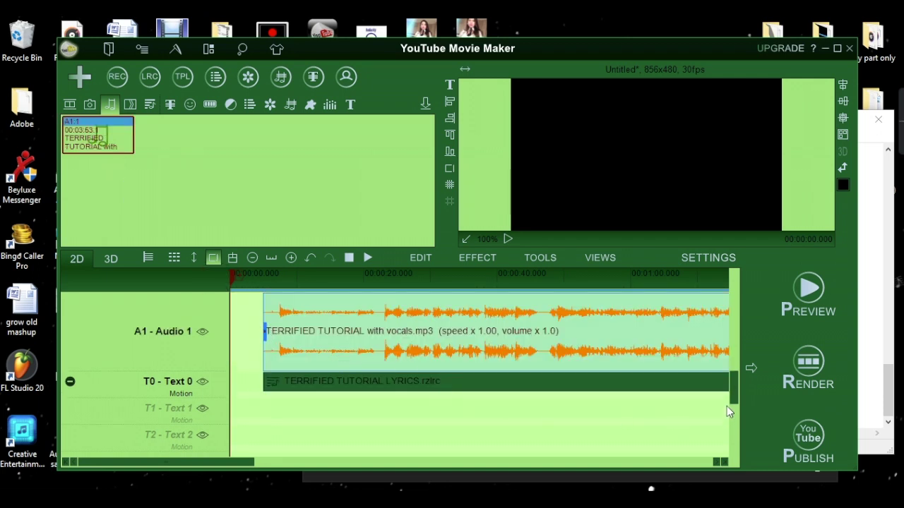
- Move the audio and lyrics clips to the start of the timeline at 00:00:00.000 and play the project
{"action": "scroll", "coordinate": [734, 394], "scroll_direction": "up", "scroll_amount": 2}
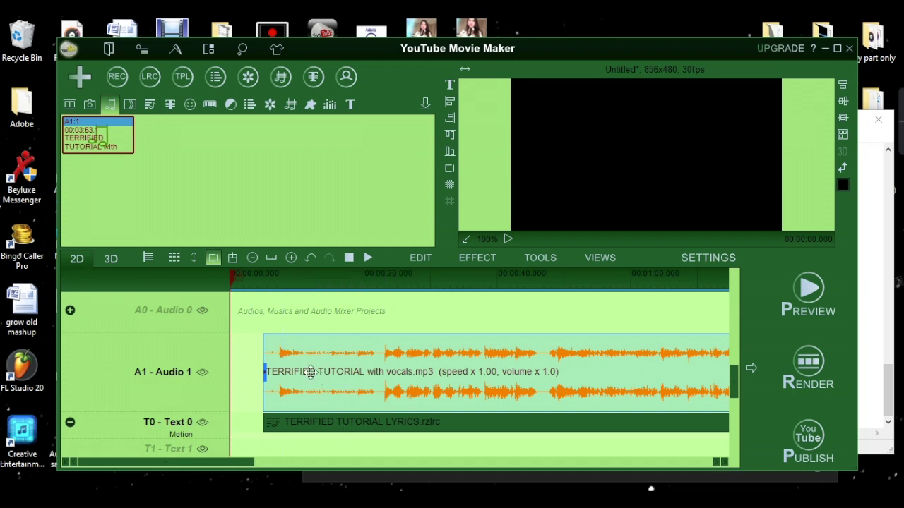
{"action": "left_click_drag", "start_coordinate": [327, 378], "coordinate": [290, 383]}
{"action": "left_click_drag", "start_coordinate": [308, 418], "coordinate": [274, 417]}
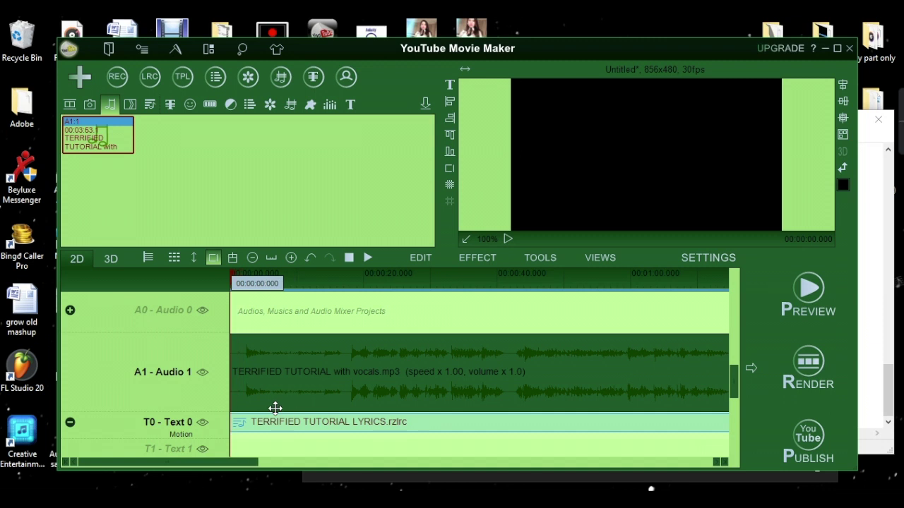
{"action": "left_click", "coordinate": [368, 260]}
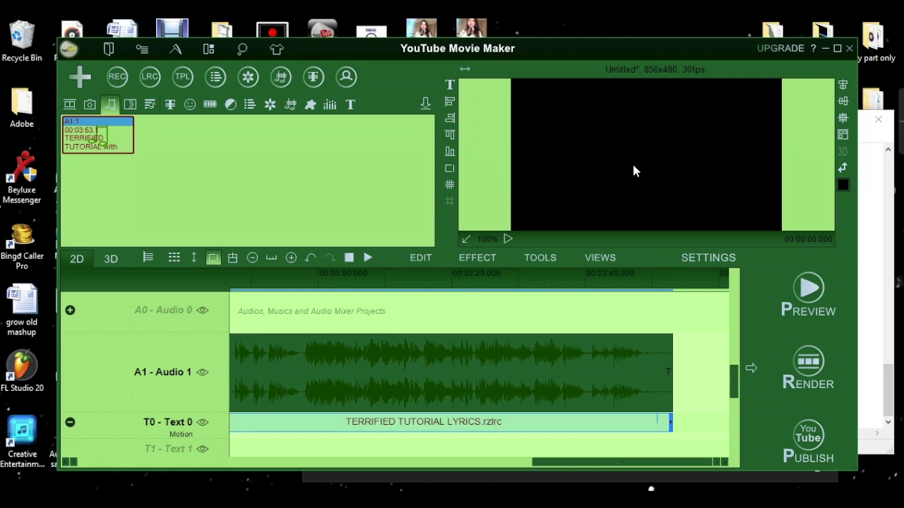
- Open the lyrics clip in Lyric Maker and set the Arial font size of lyric line 026 to 52
{"action": "double_click", "coordinate": [467, 423]}
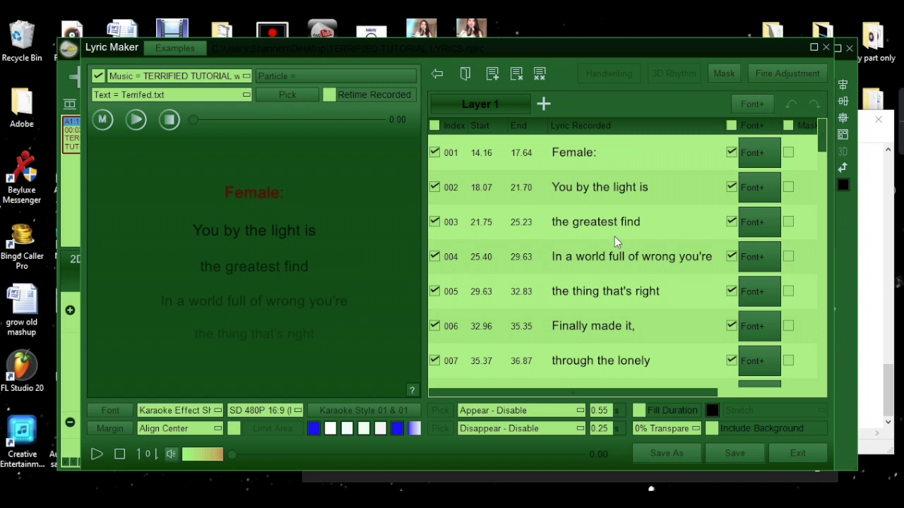
{"action": "scroll", "coordinate": [671, 256], "scroll_direction": "down", "scroll_amount": 5}
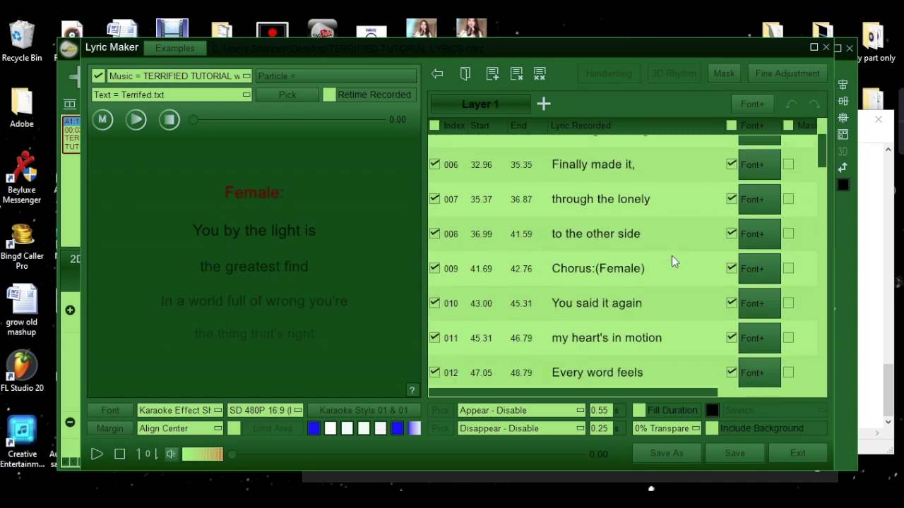
{"action": "scroll", "coordinate": [671, 255], "scroll_direction": "down", "scroll_amount": 6}
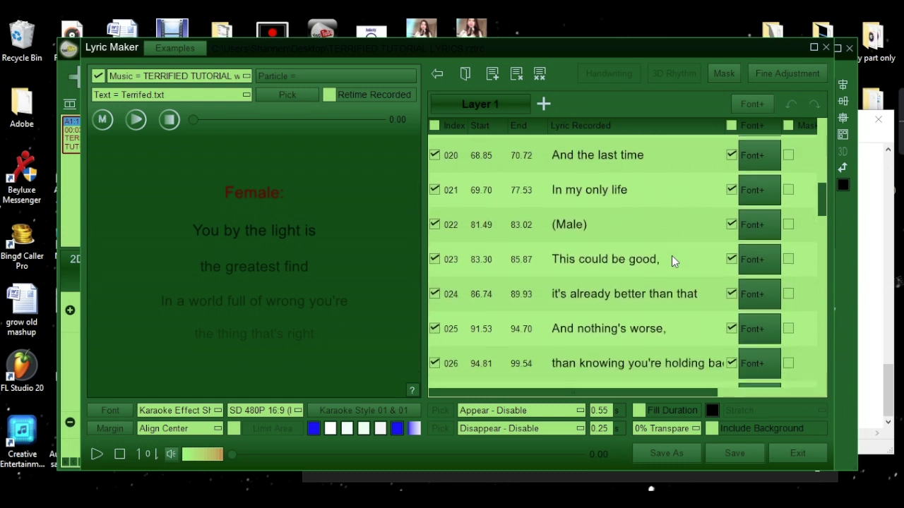
{"action": "scroll", "coordinate": [672, 256], "scroll_direction": "down", "scroll_amount": 1}
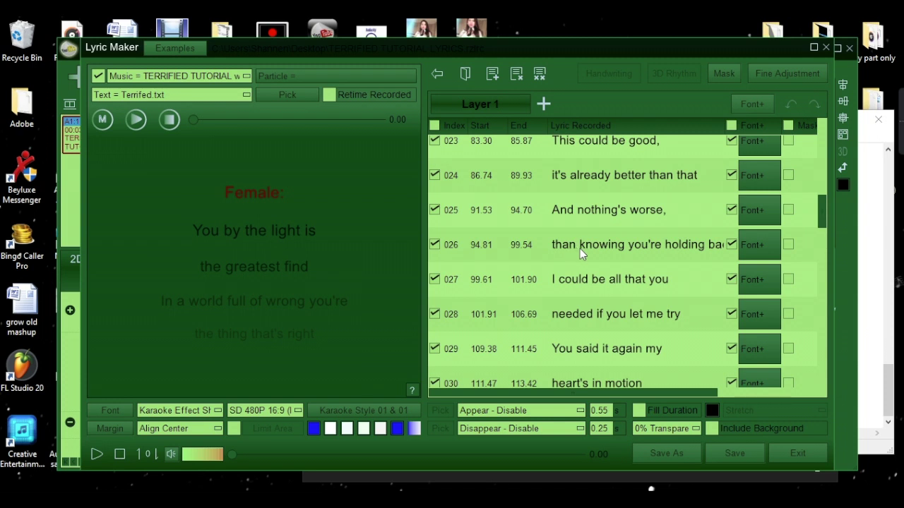
{"action": "left_click", "coordinate": [755, 244]}
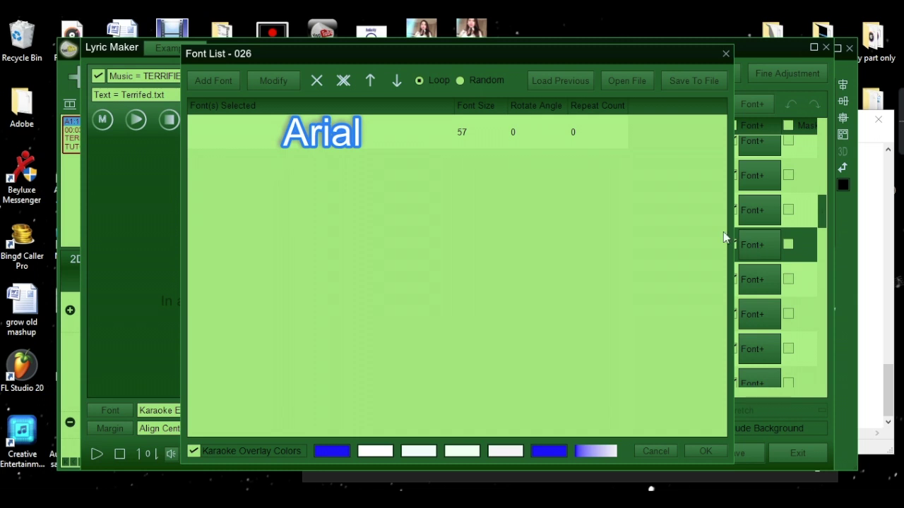
{"action": "left_click", "coordinate": [266, 132]}
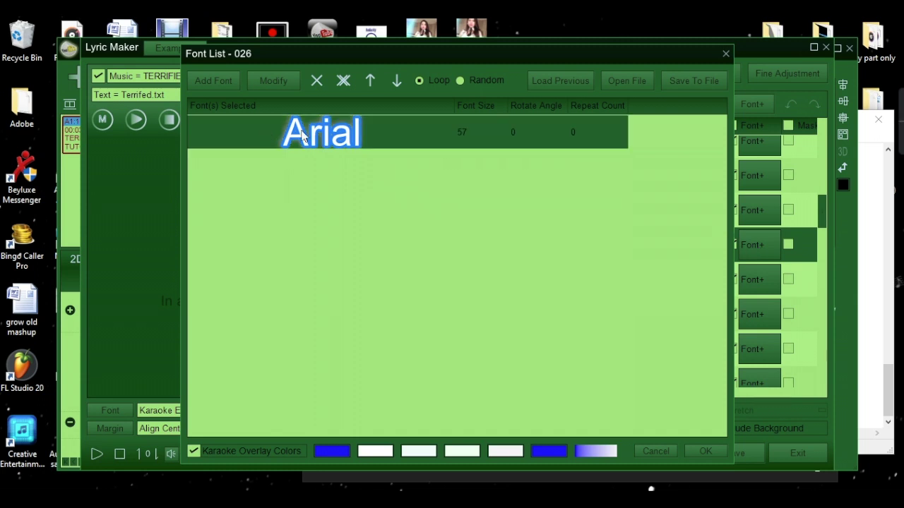
{"action": "left_click", "coordinate": [273, 81]}
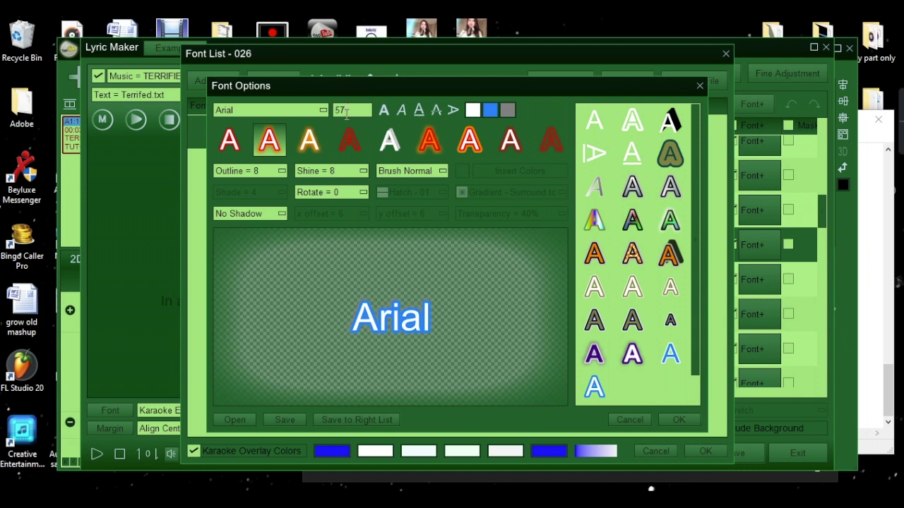
{"action": "left_click", "coordinate": [338, 112]}
{"action": "type", "text": "52"}
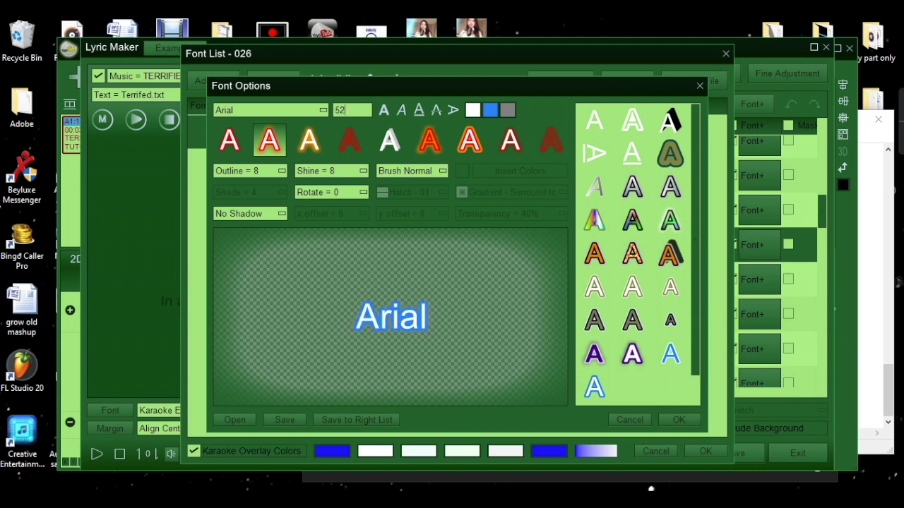
{"action": "left_click", "coordinate": [674, 420]}
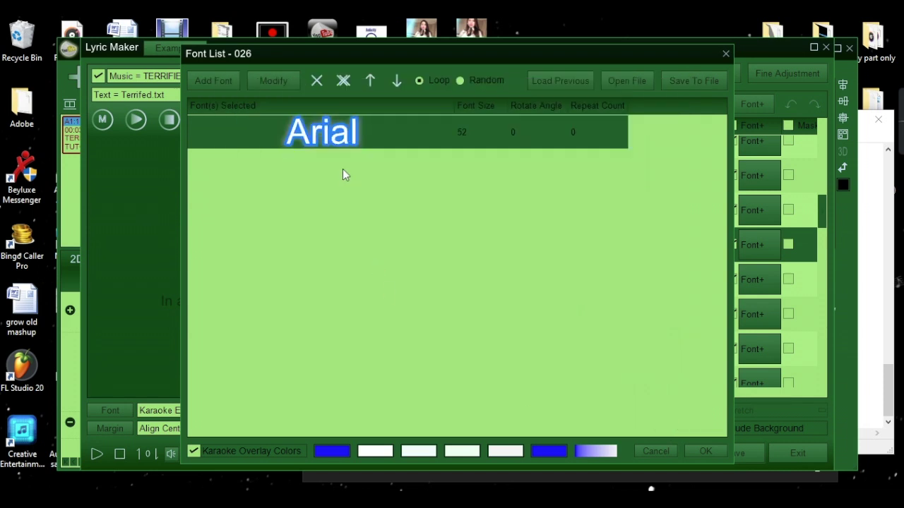
{"action": "left_click", "coordinate": [705, 452]}
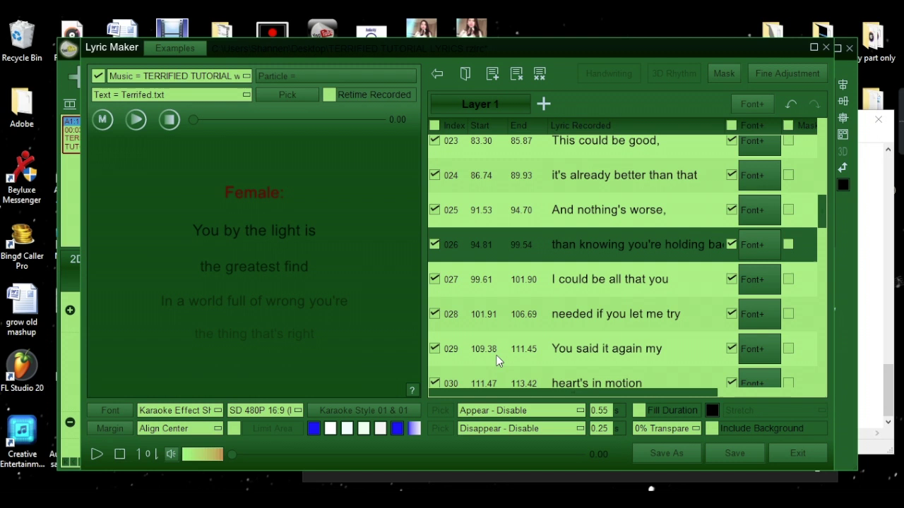
- Enable the Ready Flag for the "(Male)" lyric line and delete its sixth star texture
{"action": "left_click_drag", "start_coordinate": [469, 393], "coordinate": [679, 378]}
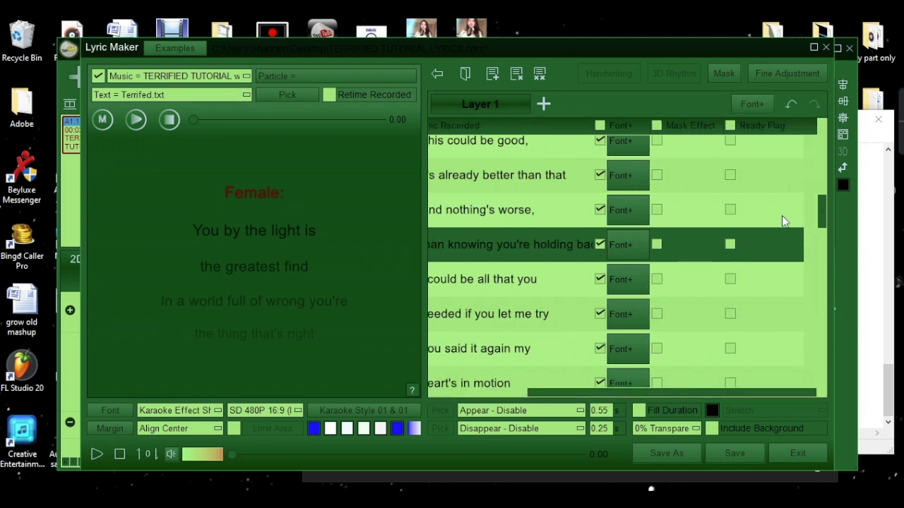
{"action": "left_click_drag", "start_coordinate": [822, 220], "coordinate": [821, 132]}
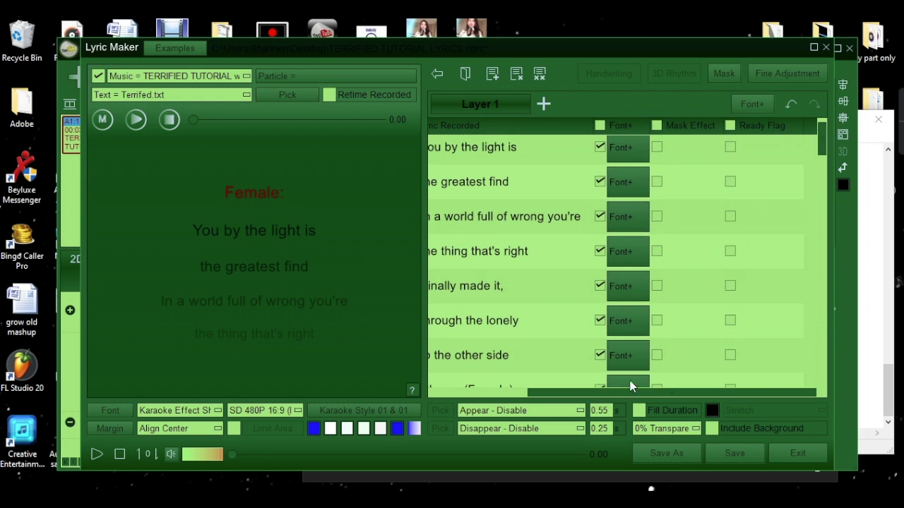
{"action": "left_click_drag", "start_coordinate": [626, 394], "coordinate": [600, 393]}
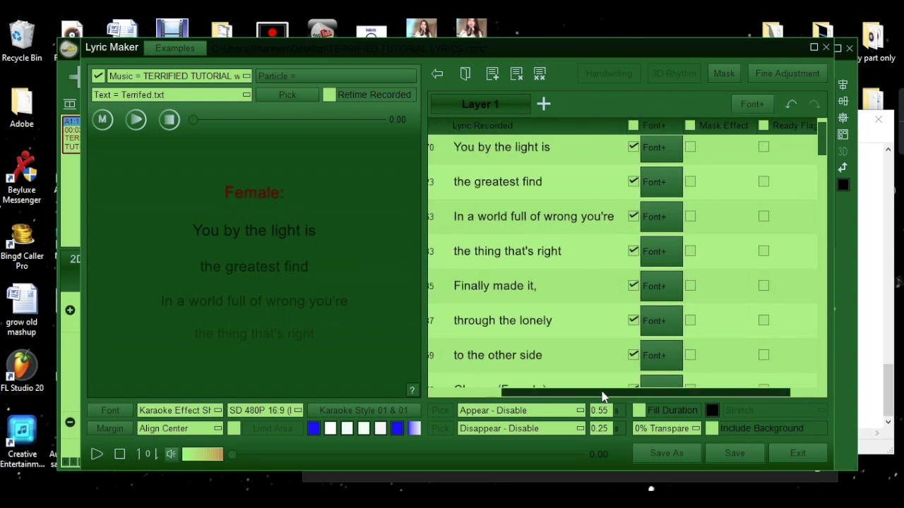
{"action": "scroll", "coordinate": [537, 326], "scroll_direction": "up", "scroll_amount": 1}
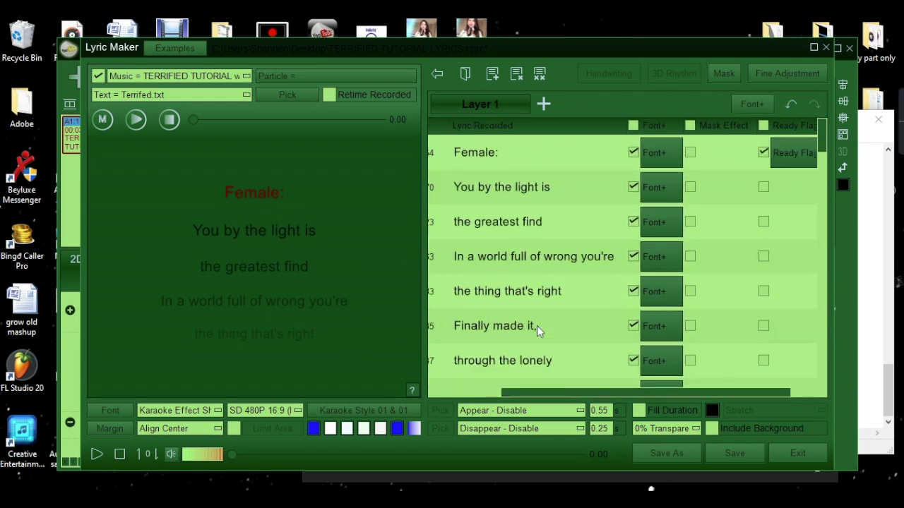
{"action": "scroll", "coordinate": [537, 326], "scroll_direction": "down", "scroll_amount": 3}
{"action": "scroll", "coordinate": [537, 325], "scroll_direction": "down", "scroll_amount": 5}
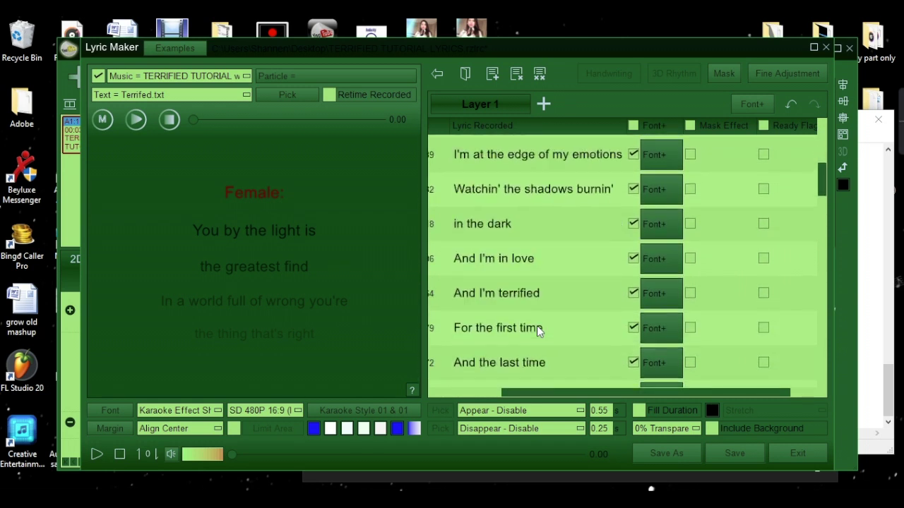
{"action": "left_click", "coordinate": [772, 248]}
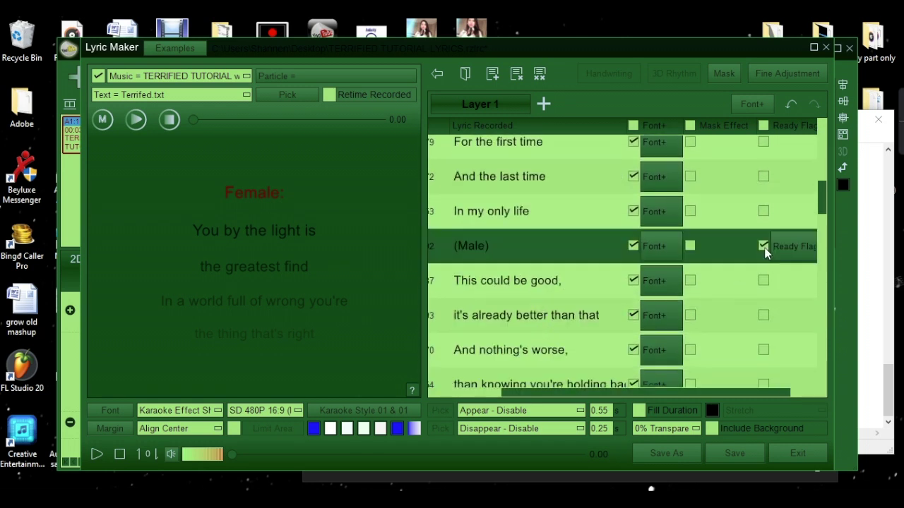
{"action": "left_click", "coordinate": [783, 248]}
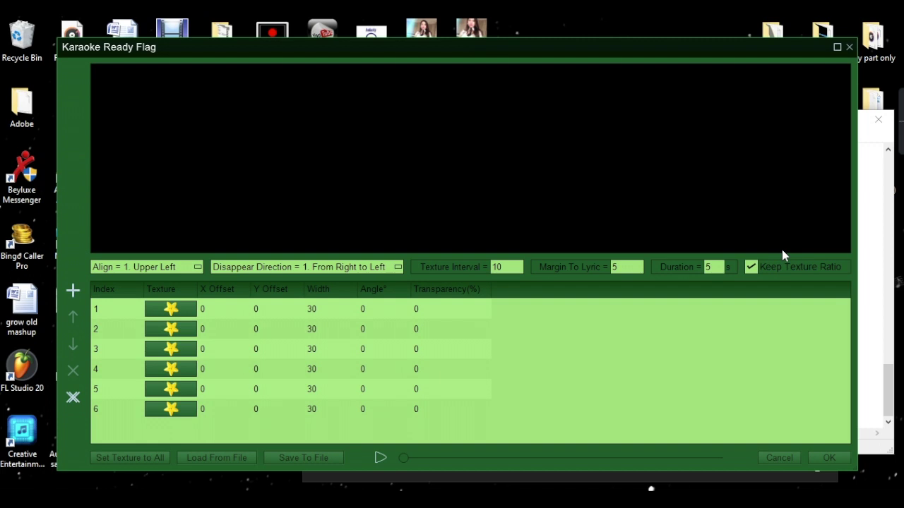
{"action": "left_click", "coordinate": [122, 413]}
{"action": "left_click", "coordinate": [73, 370]}
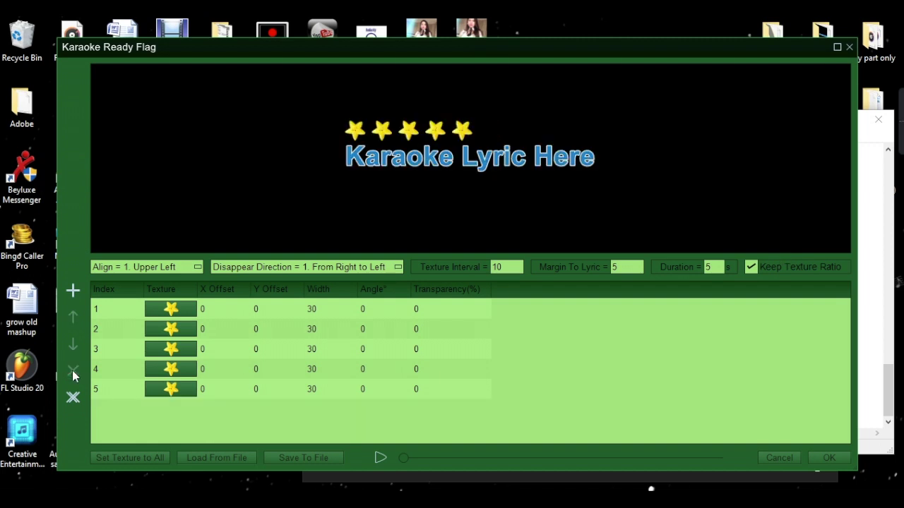
{"action": "left_click", "coordinate": [817, 462]}
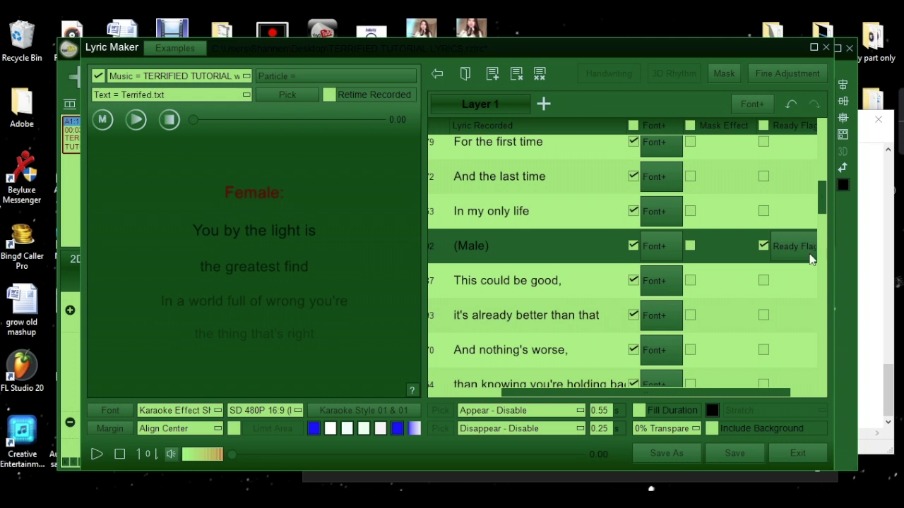
- Enable the Ready Flag for the "(DUET)" line before "And I'm in love" and delete its sixth star texture
{"action": "scroll", "coordinate": [679, 281], "scroll_direction": "down", "scroll_amount": 4}
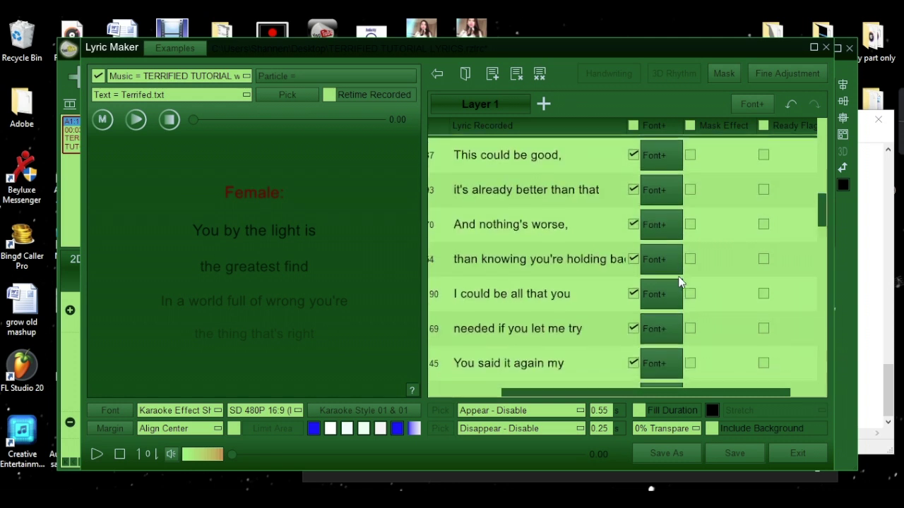
{"action": "scroll", "coordinate": [679, 281], "scroll_direction": "down", "scroll_amount": 3}
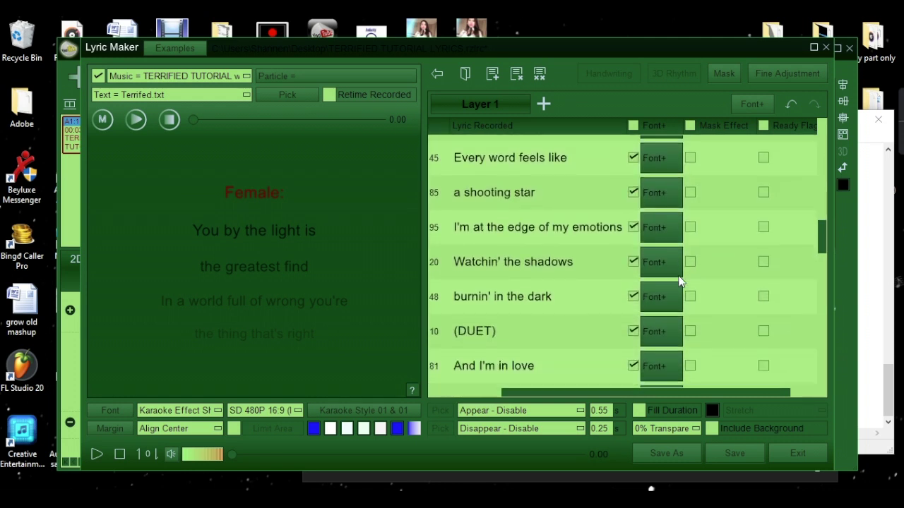
{"action": "scroll", "coordinate": [679, 281], "scroll_direction": "down", "scroll_amount": 1}
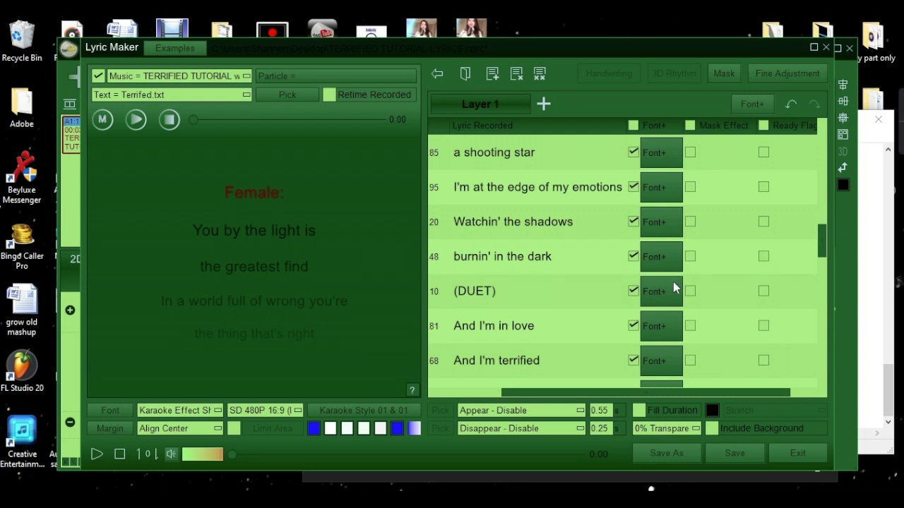
{"action": "left_click", "coordinate": [762, 291]}
{"action": "left_click", "coordinate": [779, 291]}
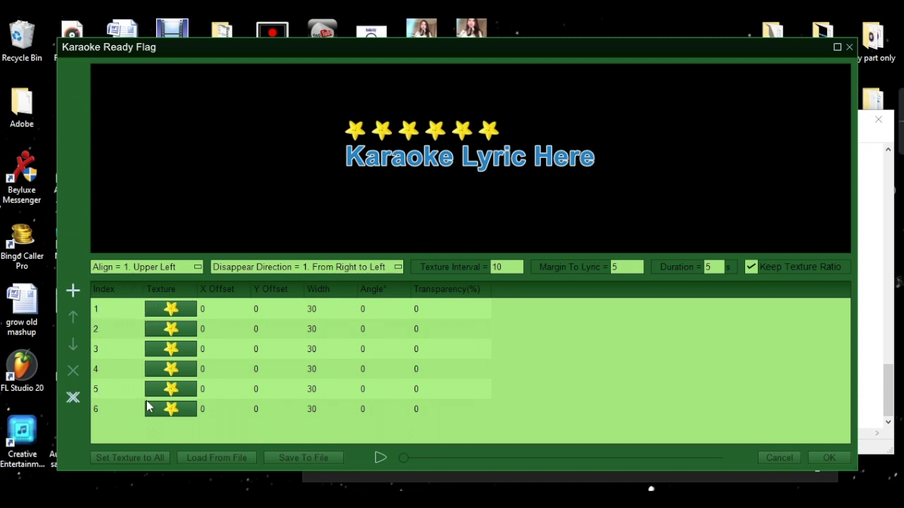
{"action": "left_click", "coordinate": [170, 415]}
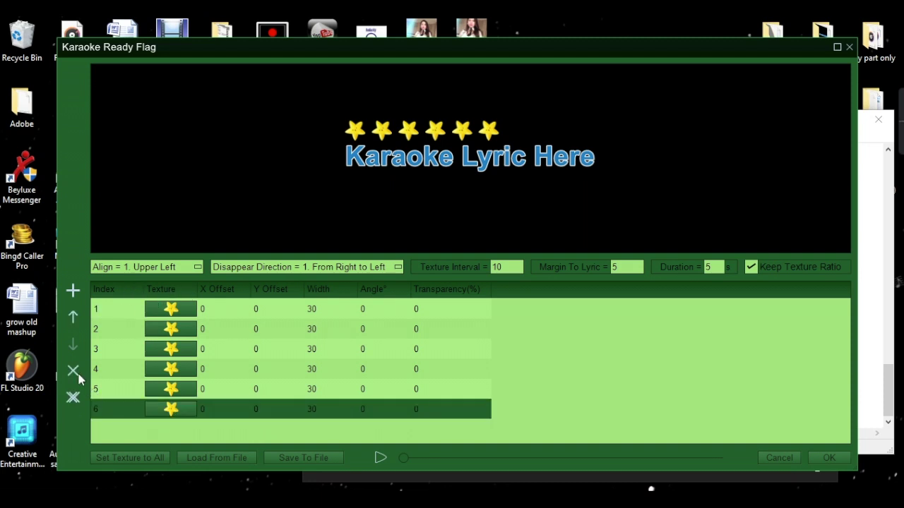
{"action": "key", "text": "Delete"}
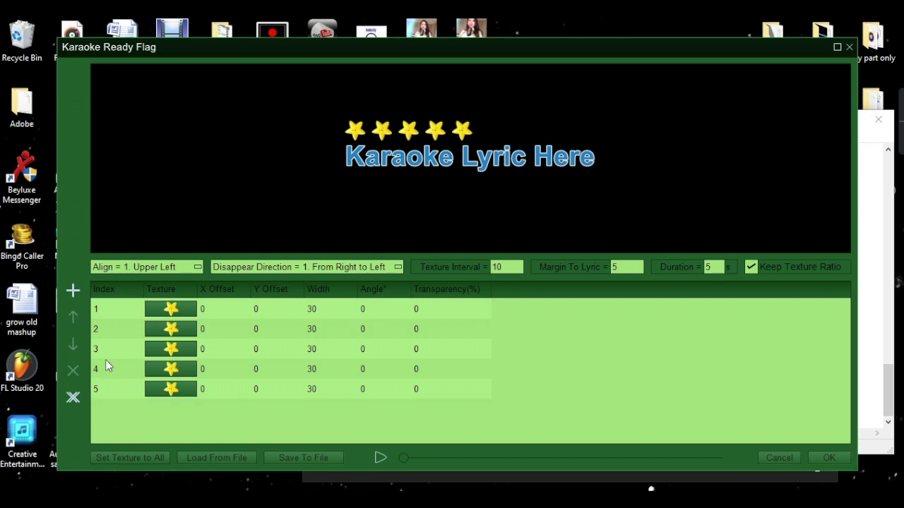
- Change all five ready flag textures of the "(DUET)" line before "And I'm in love" to 034.png and apply the settings
{"action": "left_click", "coordinate": [176, 309]}
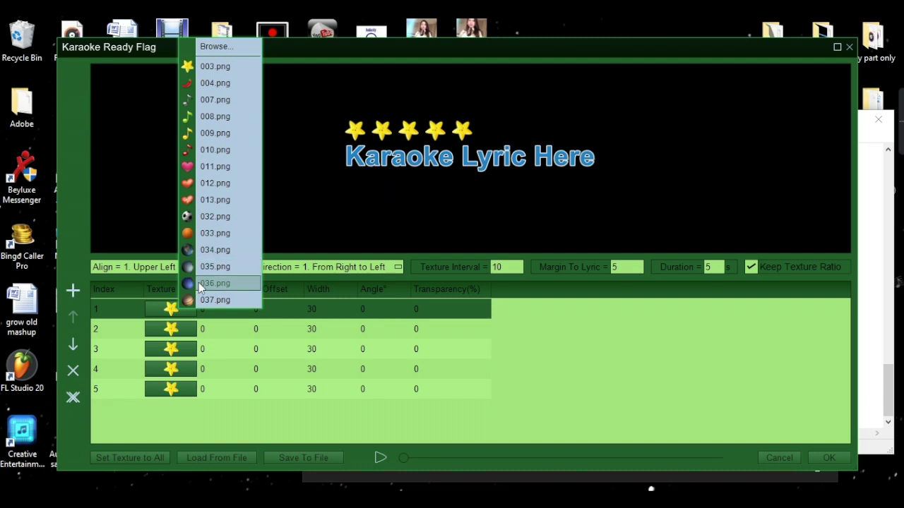
{"action": "left_click", "coordinate": [204, 250]}
{"action": "left_click", "coordinate": [181, 336]}
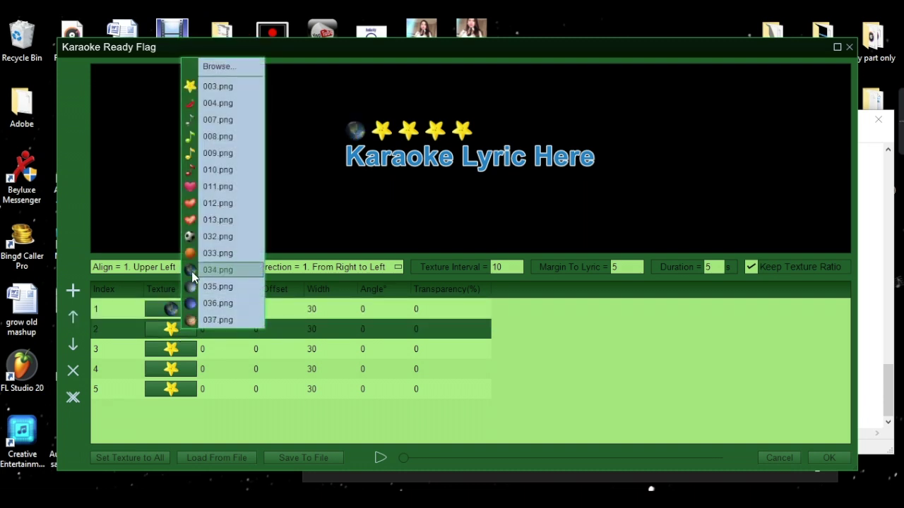
{"action": "left_click", "coordinate": [205, 270]}
{"action": "left_click", "coordinate": [180, 347]}
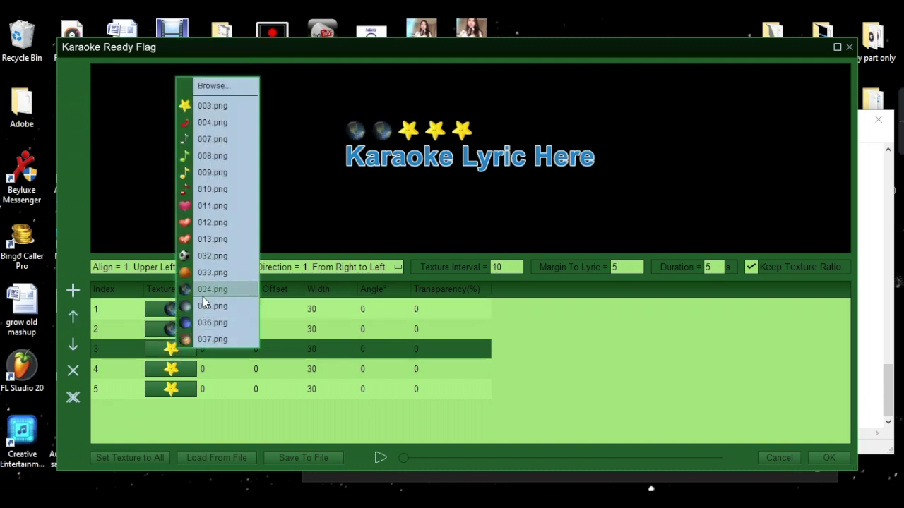
{"action": "left_click", "coordinate": [205, 289]}
{"action": "left_click", "coordinate": [173, 368]}
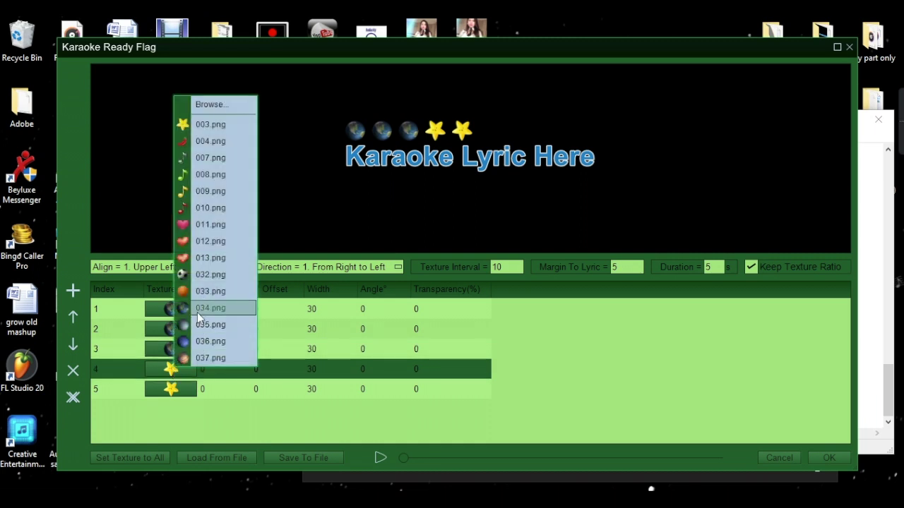
{"action": "left_click", "coordinate": [200, 309]}
{"action": "left_click", "coordinate": [173, 388]}
{"action": "left_click", "coordinate": [199, 324]}
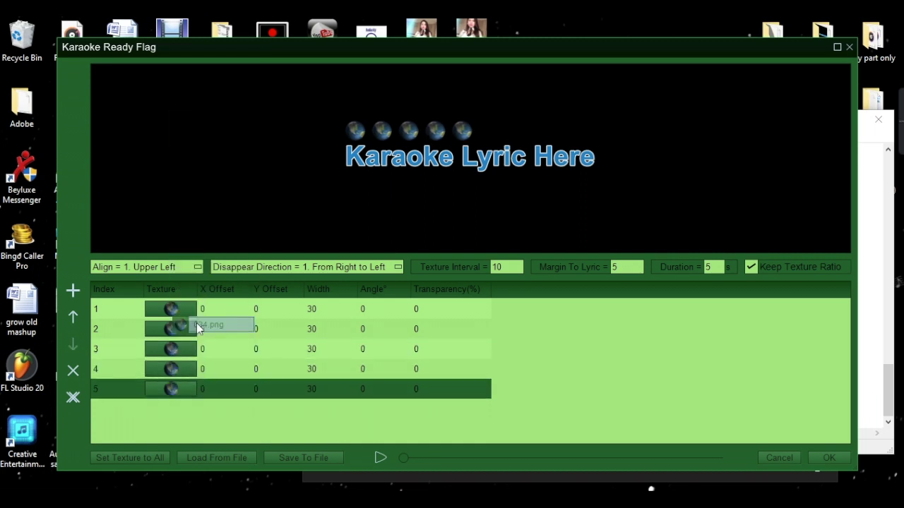
{"action": "left_click", "coordinate": [831, 459]}
- Enable the Ready Flag for the "(male)" line below "Bridge:", delete its sixth star texture and apply the settings
{"action": "scroll", "coordinate": [730, 280], "scroll_direction": "down", "scroll_amount": 7}
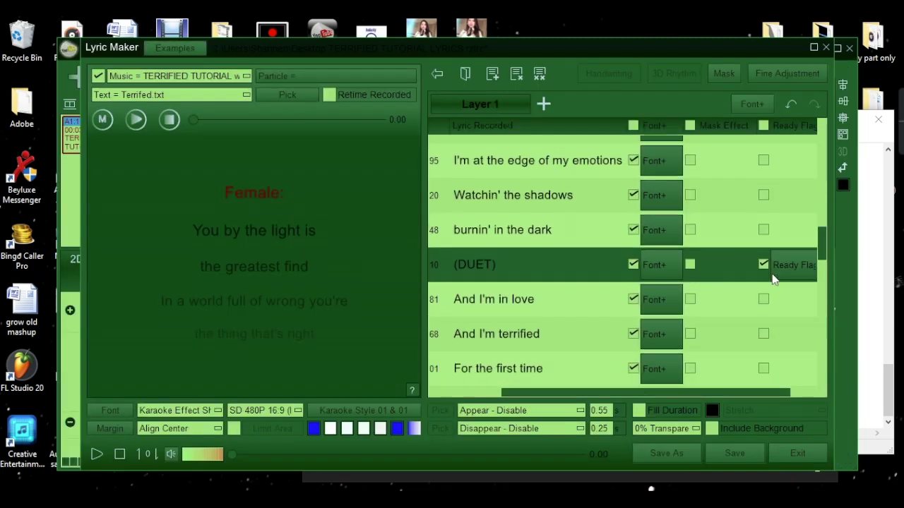
{"action": "scroll", "coordinate": [772, 279], "scroll_direction": "down", "scroll_amount": 2}
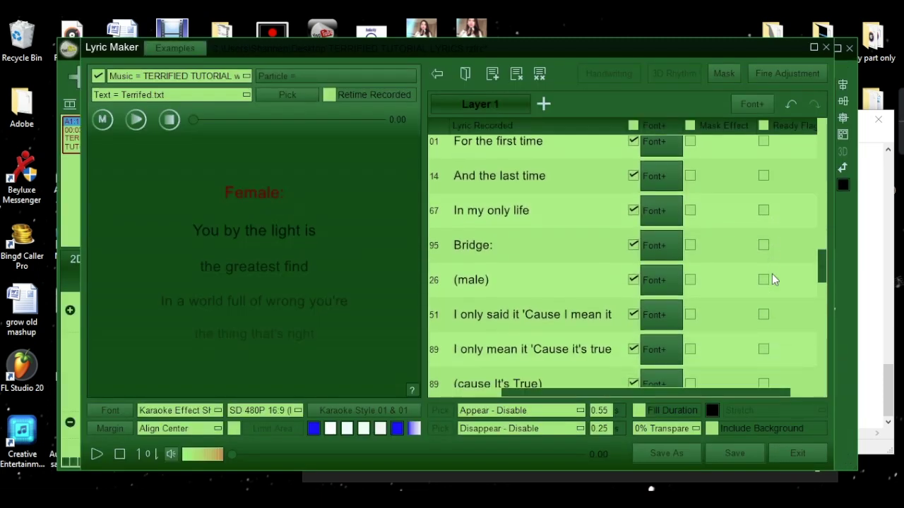
{"action": "left_click", "coordinate": [763, 268]}
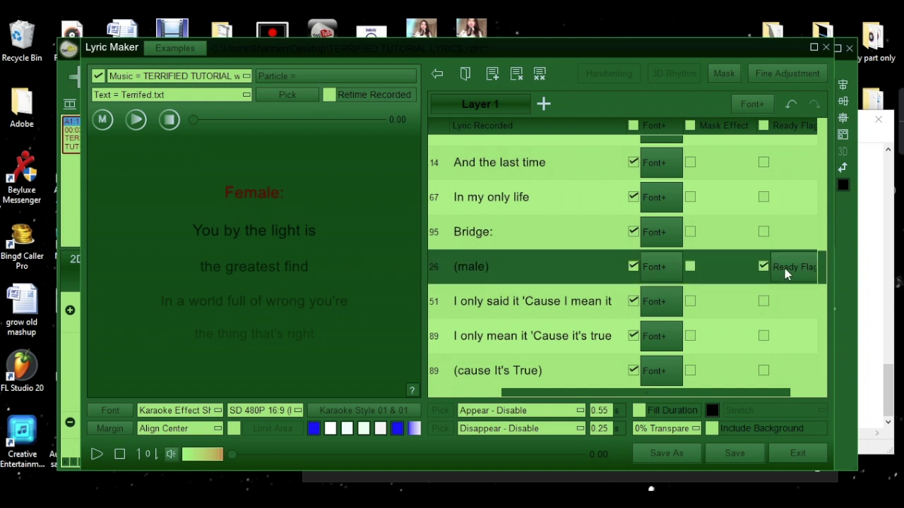
{"action": "left_click", "coordinate": [785, 271]}
{"action": "left_click", "coordinate": [121, 410]}
{"action": "left_click", "coordinate": [73, 371]}
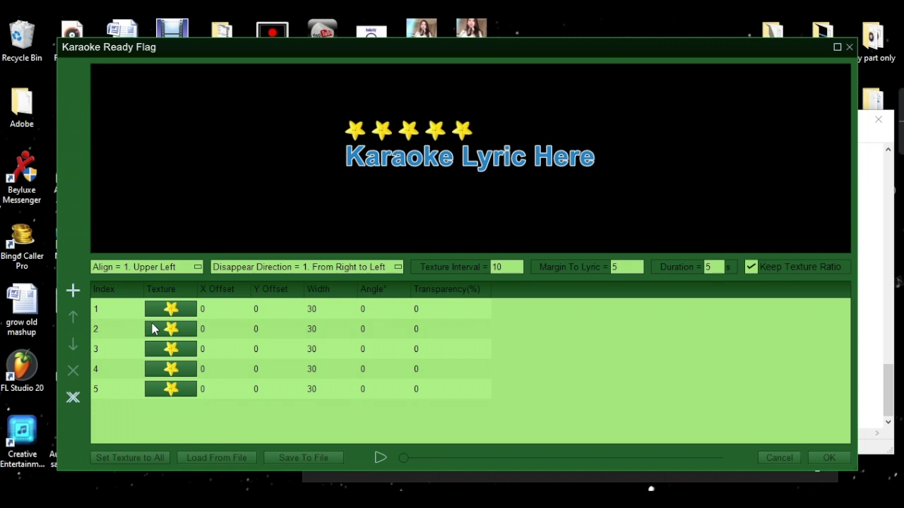
{"action": "left_click", "coordinate": [812, 460]}
- Enable the Ready Flag for the "(Duet)" line before "Cause it fills me up" and delete its sixth star texture
{"action": "scroll", "coordinate": [751, 305], "scroll_direction": "down", "scroll_amount": 1}
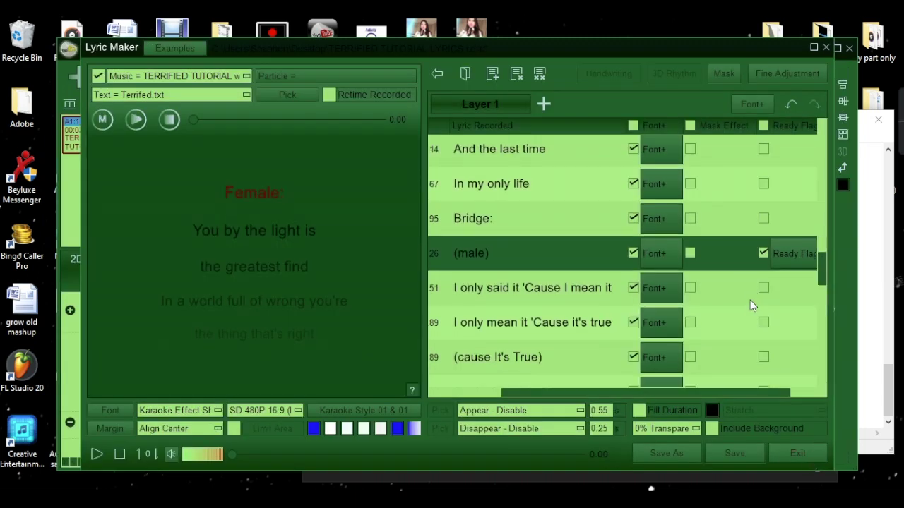
{"action": "scroll", "coordinate": [752, 305], "scroll_direction": "down", "scroll_amount": 1}
{"action": "scroll", "coordinate": [751, 302], "scroll_direction": "down", "scroll_amount": 2}
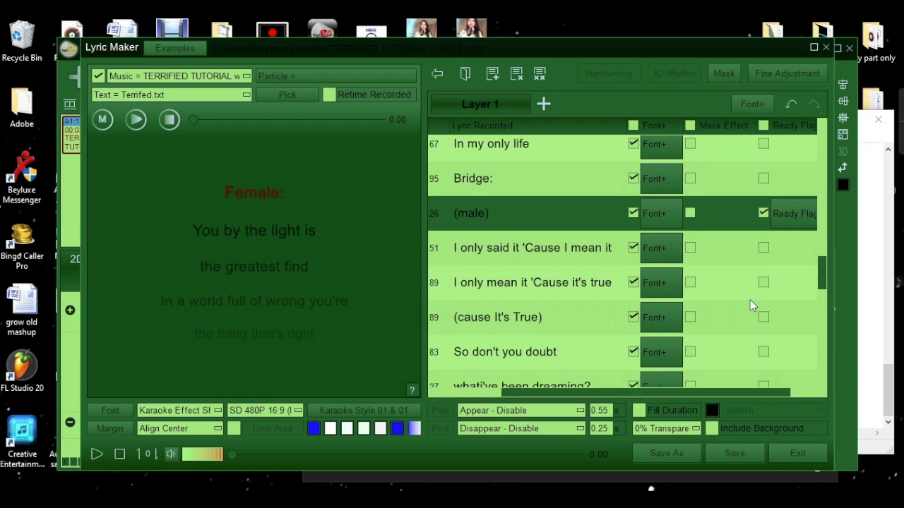
{"action": "scroll", "coordinate": [750, 302], "scroll_direction": "down", "scroll_amount": 2}
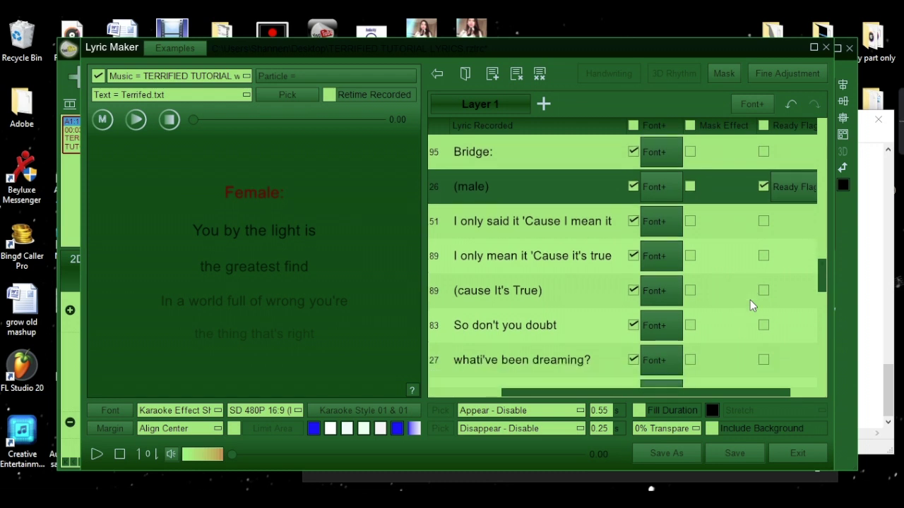
{"action": "scroll", "coordinate": [750, 300], "scroll_direction": "down", "scroll_amount": 2}
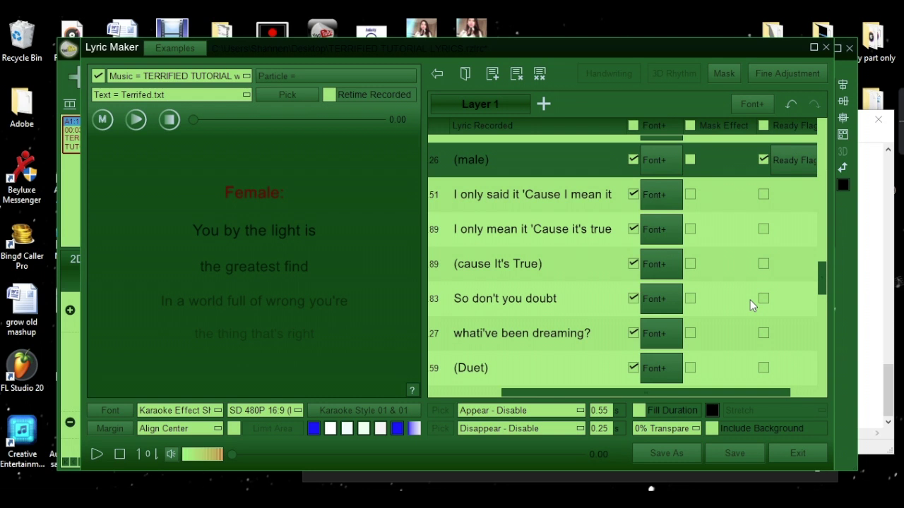
{"action": "scroll", "coordinate": [750, 301], "scroll_direction": "down", "scroll_amount": 2}
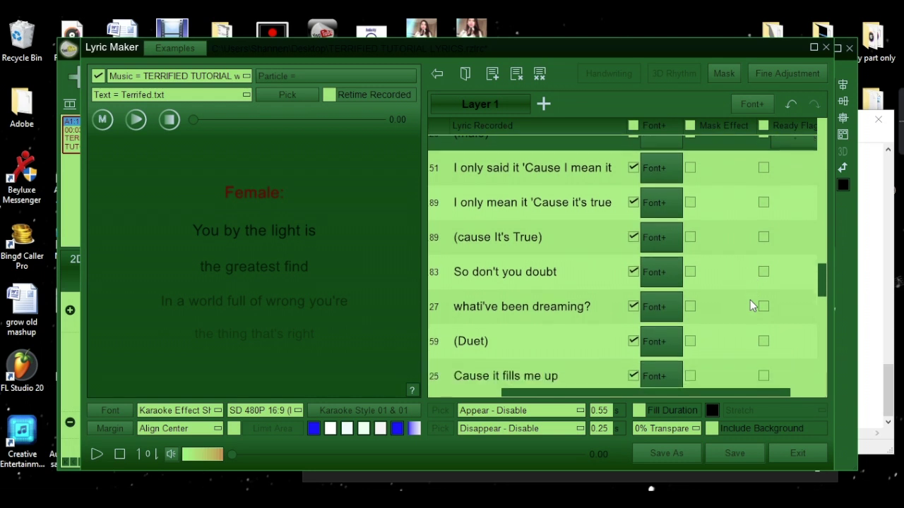
{"action": "left_click", "coordinate": [762, 341]}
{"action": "left_click", "coordinate": [762, 341]}
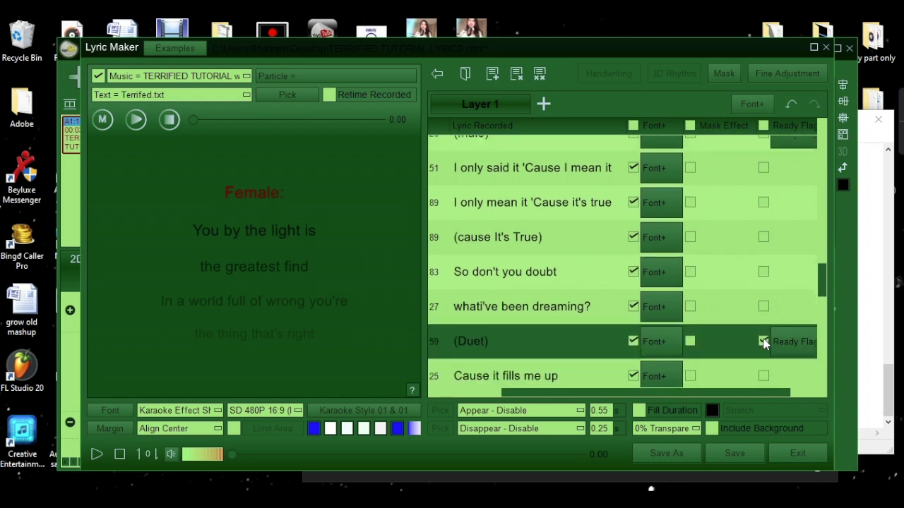
{"action": "left_click", "coordinate": [784, 341]}
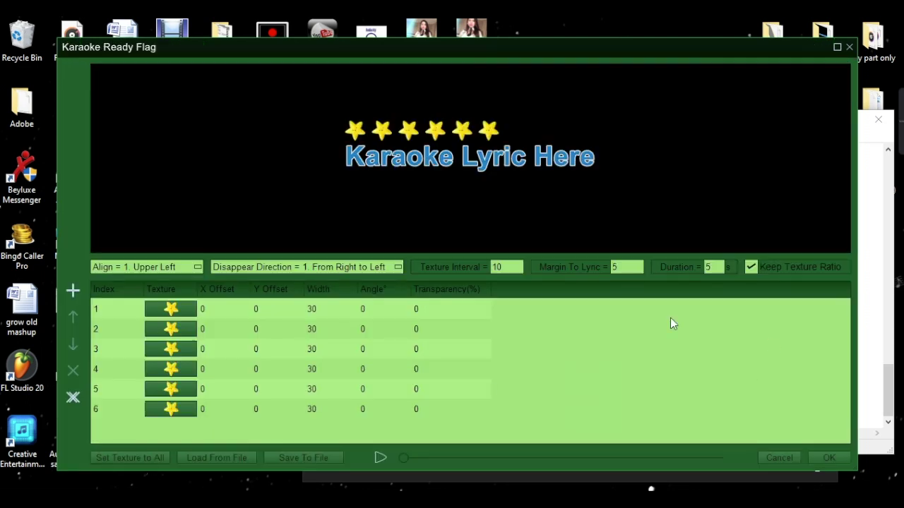
{"action": "left_click", "coordinate": [167, 410]}
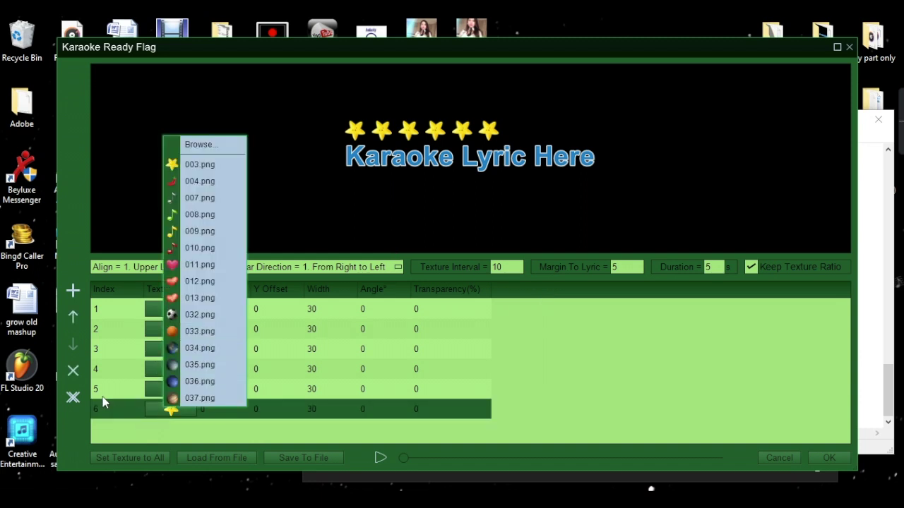
{"action": "left_click", "coordinate": [73, 371]}
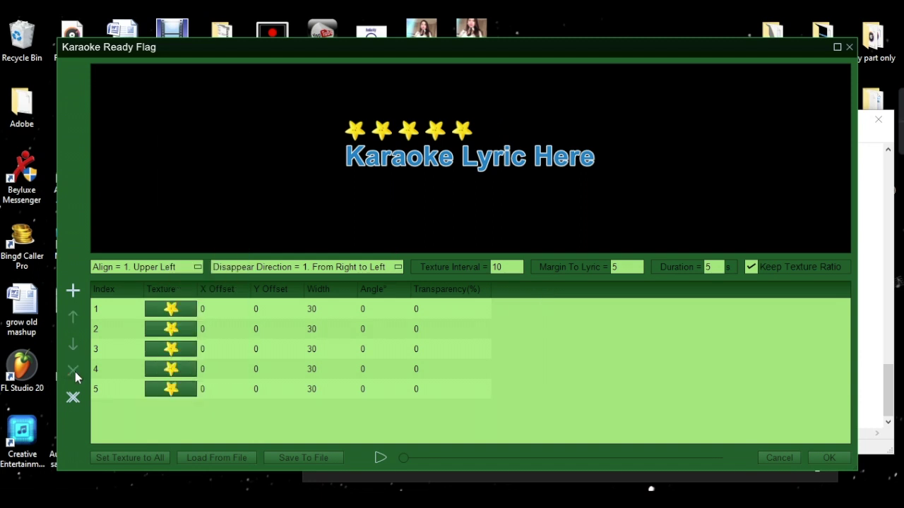
- Set the five ready flag textures of the "(Duet)" line before "Cause it fills me up" to 034.png and apply the settings
{"action": "left_click", "coordinate": [180, 309]}
{"action": "left_click", "coordinate": [217, 279]}
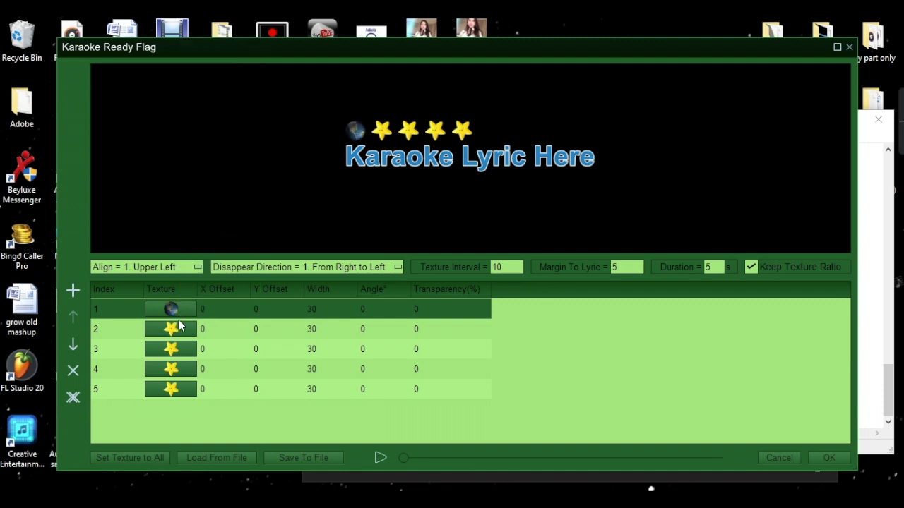
{"action": "left_click", "coordinate": [181, 327]}
{"action": "left_click", "coordinate": [182, 328]}
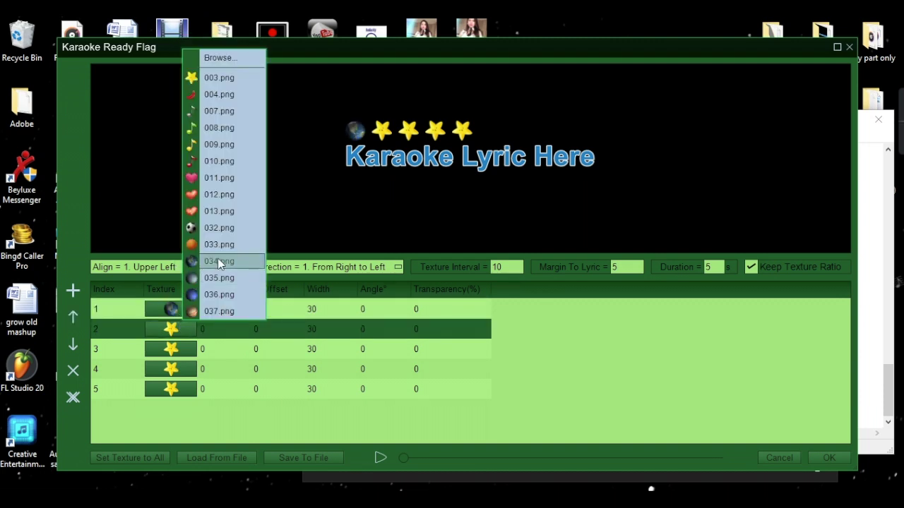
{"action": "left_click", "coordinate": [218, 258]}
{"action": "left_click", "coordinate": [161, 349]}
{"action": "left_click", "coordinate": [200, 284]}
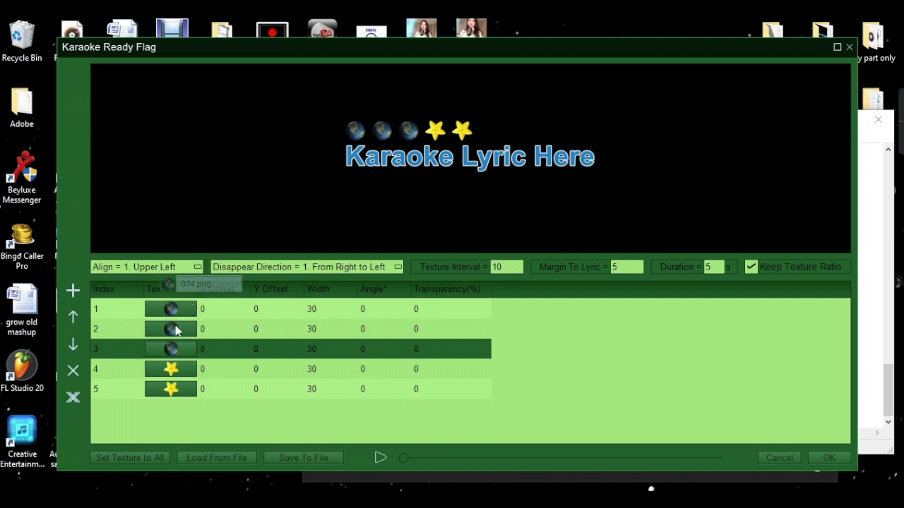
{"action": "left_click", "coordinate": [168, 374]}
{"action": "left_click", "coordinate": [167, 378]}
{"action": "left_click", "coordinate": [202, 313]}
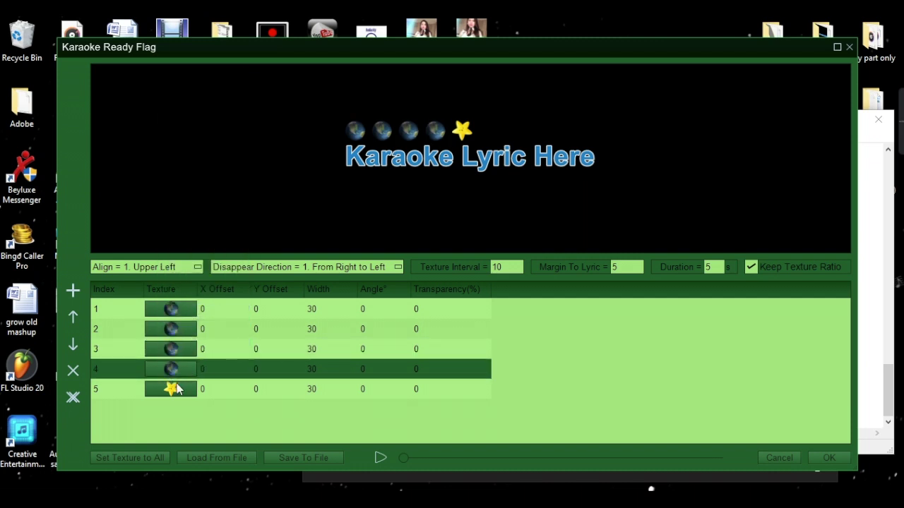
{"action": "left_click", "coordinate": [179, 389]}
{"action": "left_click", "coordinate": [179, 389]}
{"action": "left_click", "coordinate": [205, 326]}
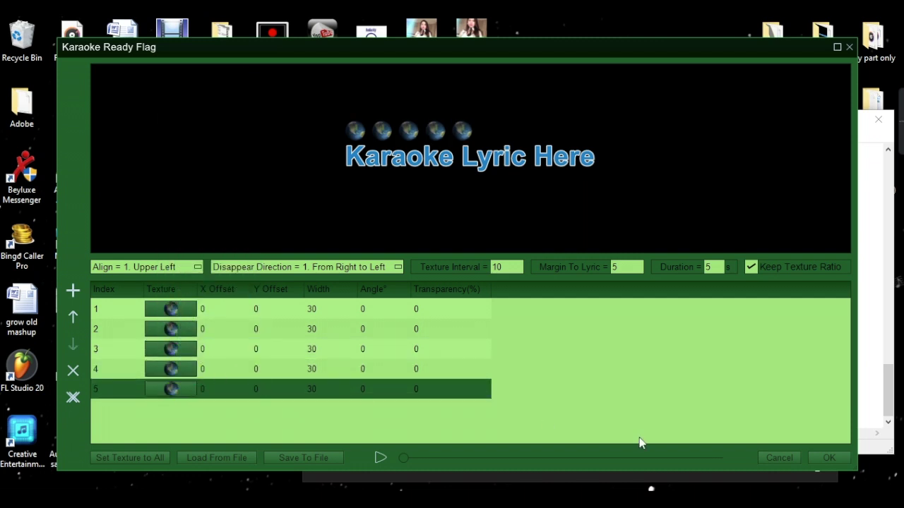
{"action": "left_click", "coordinate": [829, 458]}
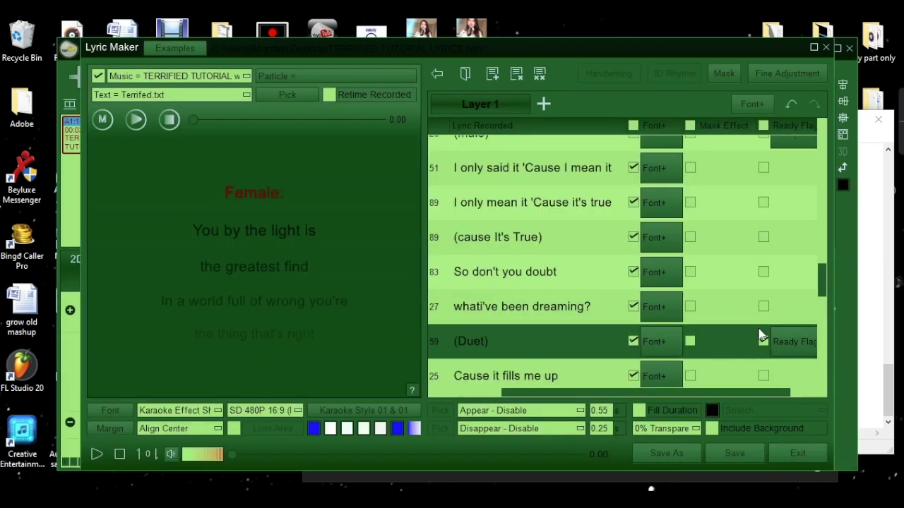
- Enable the Ready Flag for the "(Male)" line before "You said it again" and open its ready flag settings
{"action": "scroll", "coordinate": [768, 324], "scroll_direction": "down", "scroll_amount": 3}
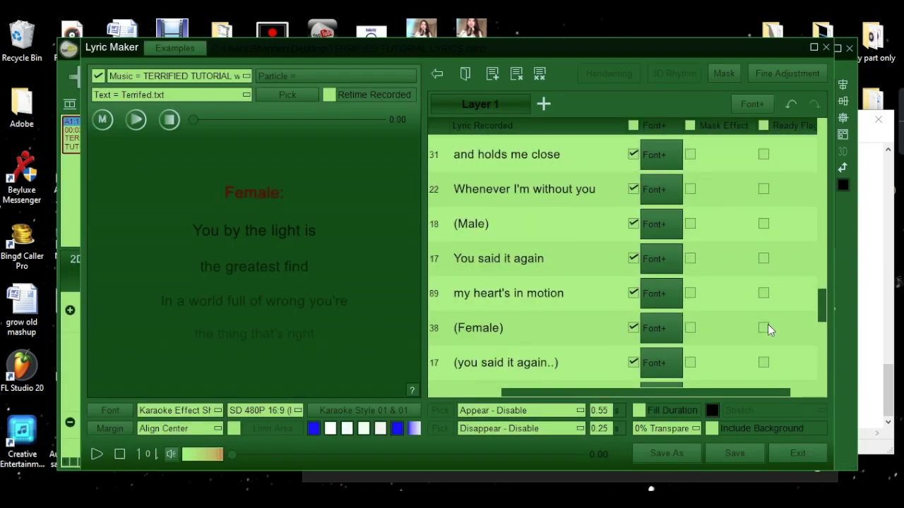
{"action": "scroll", "coordinate": [760, 259], "scroll_direction": "down", "scroll_amount": 5}
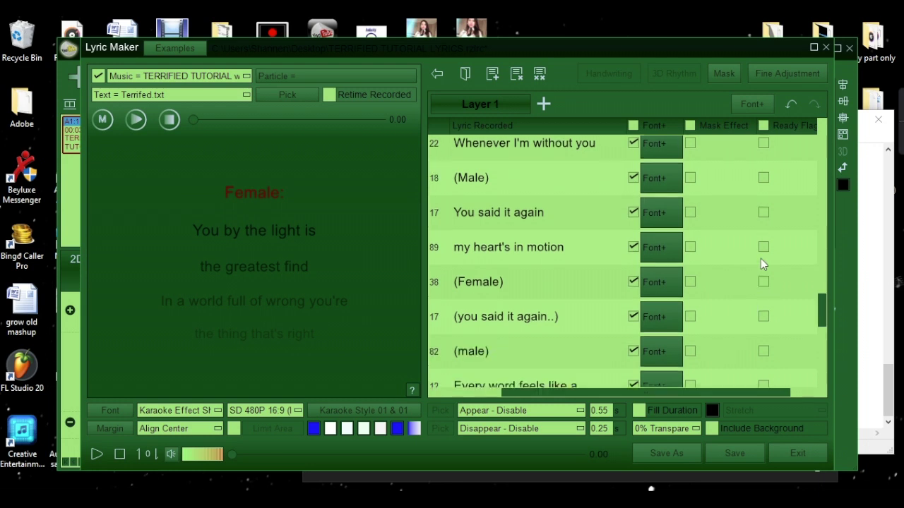
{"action": "scroll", "coordinate": [761, 258], "scroll_direction": "up", "scroll_amount": 1}
{"action": "left_click", "coordinate": [763, 172]}
{"action": "left_click", "coordinate": [774, 173]}
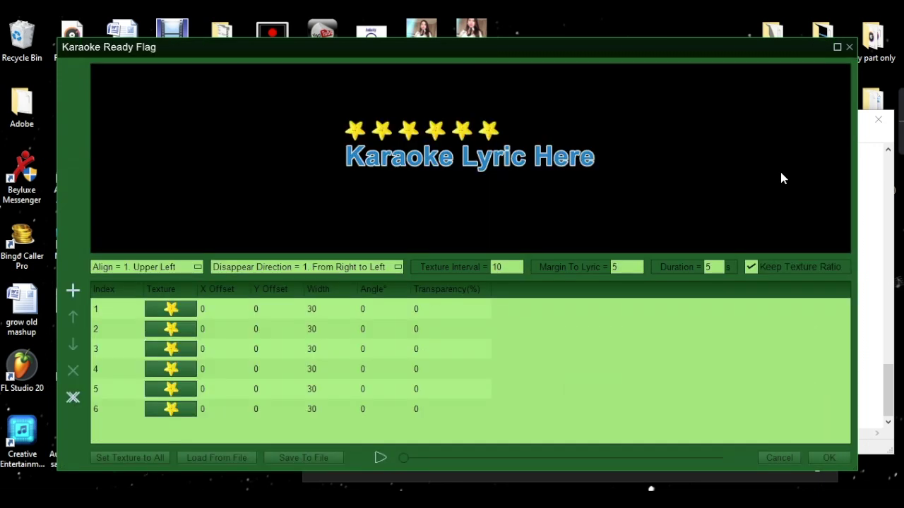
- Set the first five ready flag textures of the "(Male)" line to 036.png
{"action": "left_click", "coordinate": [171, 309]}
{"action": "left_click", "coordinate": [172, 309]}
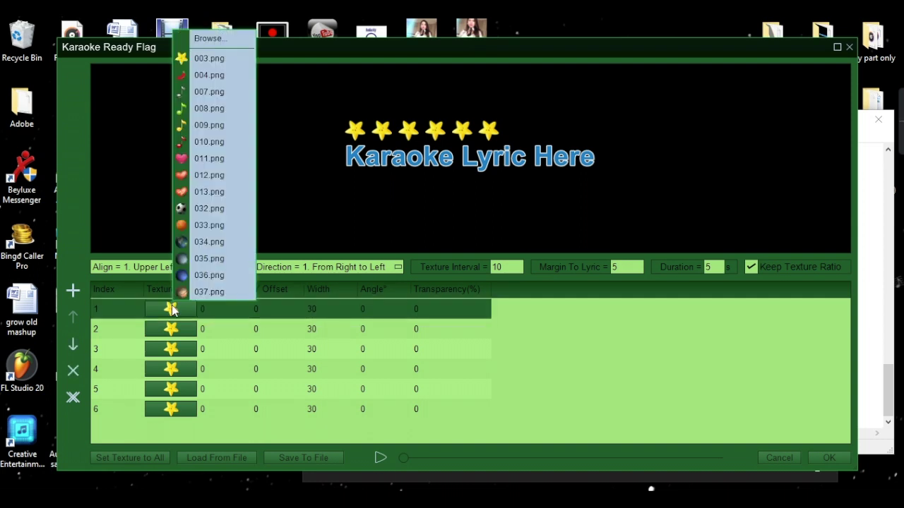
{"action": "left_click", "coordinate": [176, 310]}
{"action": "left_click", "coordinate": [177, 330]}
{"action": "left_click", "coordinate": [212, 302]}
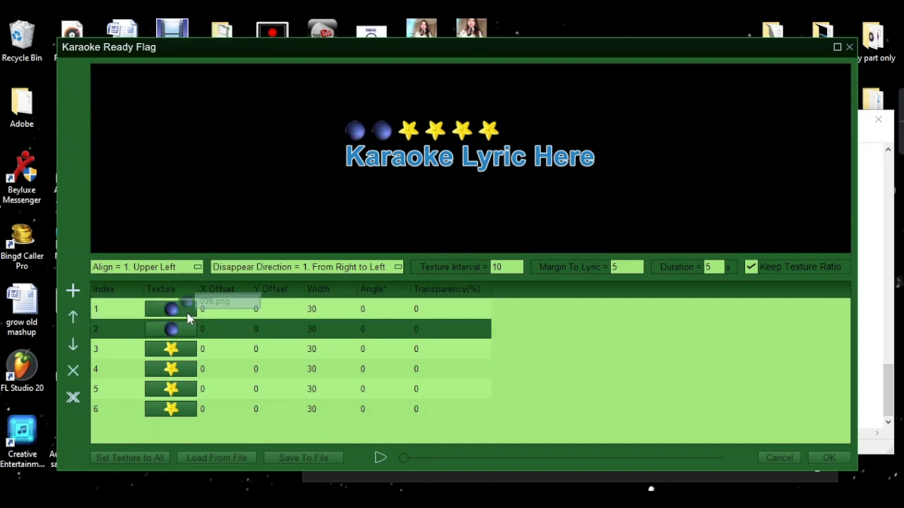
{"action": "left_click", "coordinate": [178, 349]}
{"action": "left_click", "coordinate": [195, 312]}
{"action": "left_click", "coordinate": [172, 369]}
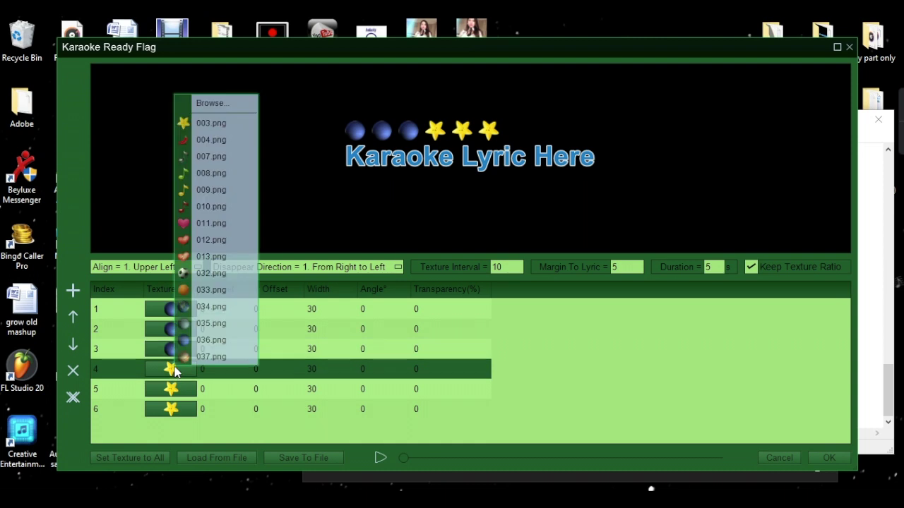
{"action": "left_click", "coordinate": [208, 322]}
{"action": "left_click", "coordinate": [171, 390]}
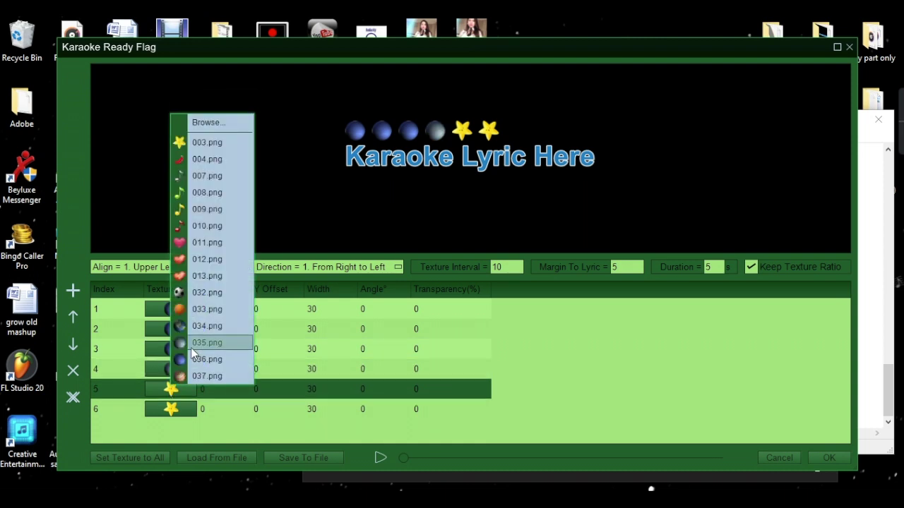
{"action": "left_click", "coordinate": [195, 358]}
{"action": "left_click", "coordinate": [173, 369]}
{"action": "left_click", "coordinate": [194, 343]}
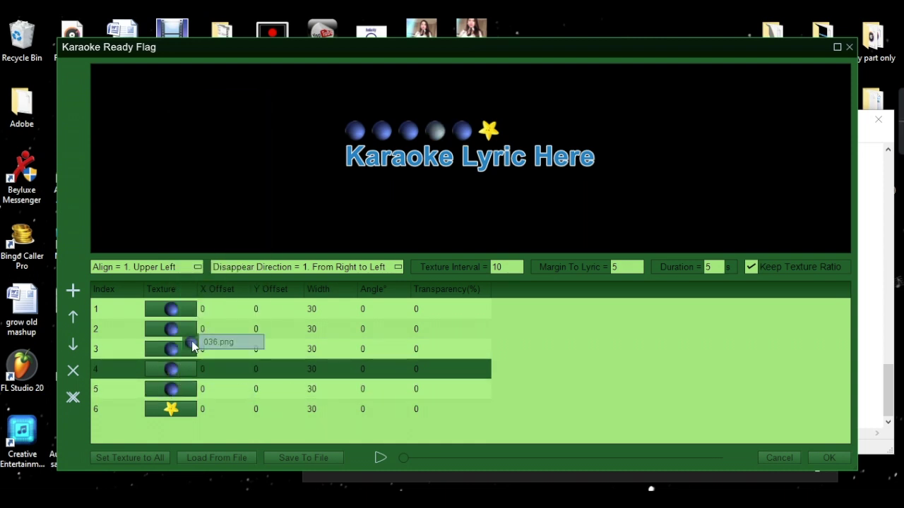
- Delete the sixth star texture from the "(Male)" line's ready flag and apply the settings
{"action": "left_click", "coordinate": [118, 409]}
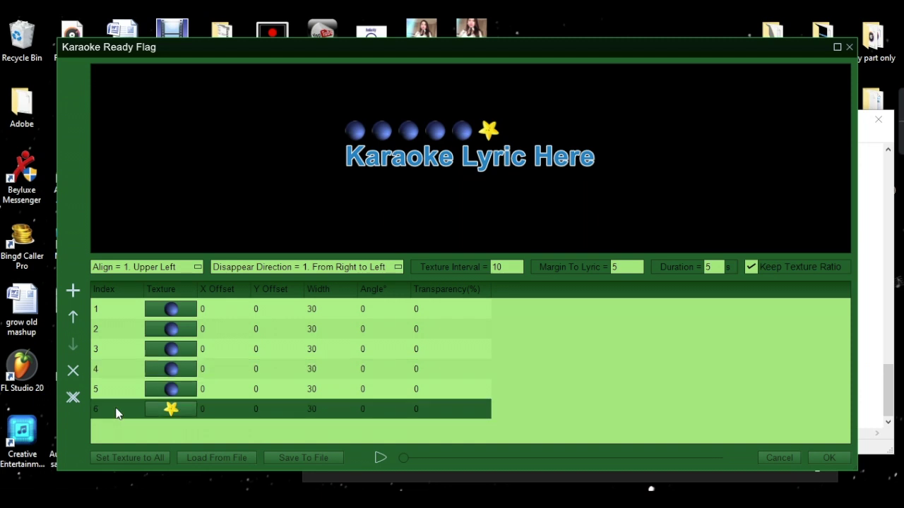
{"action": "left_click", "coordinate": [71, 369]}
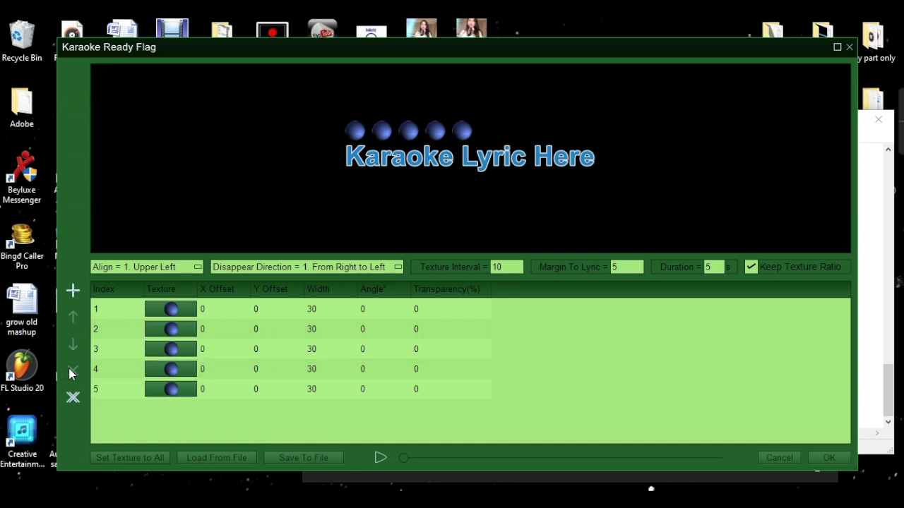
{"action": "left_click", "coordinate": [815, 457]}
- Check the remaining lyric lines for missing ready flags, save the lyric file and exit the Lyric Maker
{"action": "scroll", "coordinate": [737, 283], "scroll_direction": "down", "scroll_amount": 3}
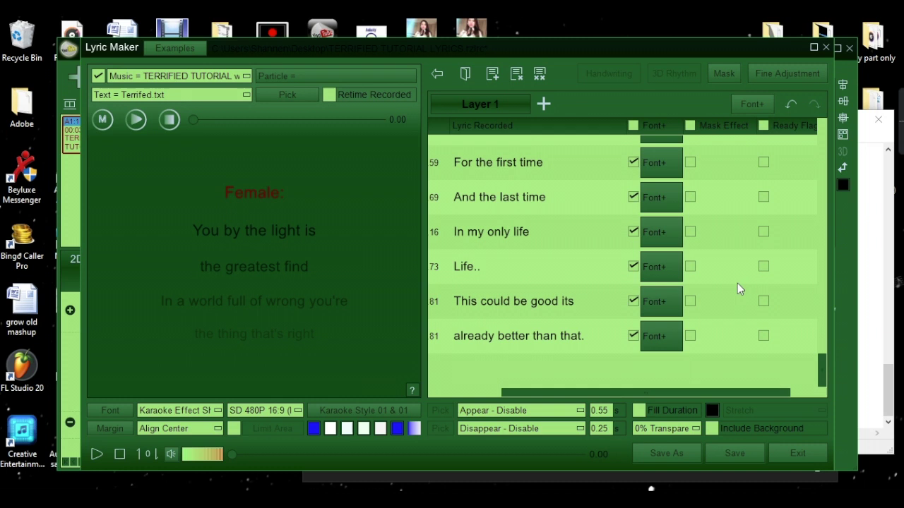
{"action": "scroll", "coordinate": [746, 280], "scroll_direction": "up", "scroll_amount": 4}
{"action": "scroll", "coordinate": [746, 280], "scroll_direction": "up", "scroll_amount": 4}
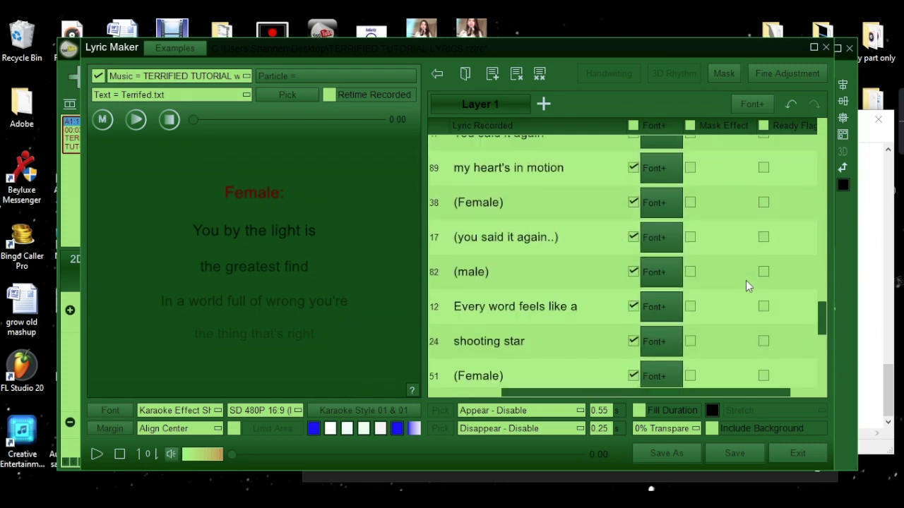
{"action": "scroll", "coordinate": [748, 281], "scroll_direction": "down", "scroll_amount": 6}
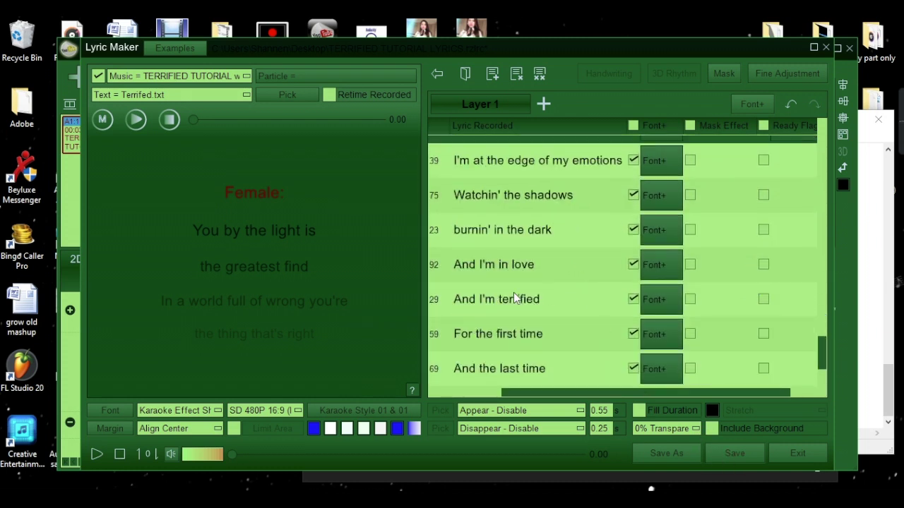
{"action": "left_click", "coordinate": [729, 453]}
{"action": "left_click", "coordinate": [798, 453]}
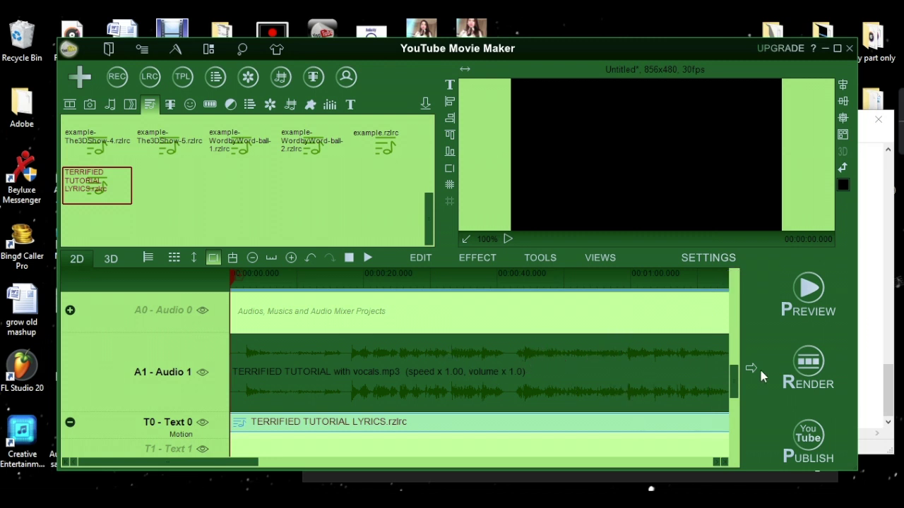
- Shift the TERRIFIED TUTORIAL audio and lyric clips together to start about 13 seconds into the timeline
{"action": "left_click_drag", "start_coordinate": [572, 384], "coordinate": [658, 393]}
{"action": "left_click_drag", "start_coordinate": [380, 425], "coordinate": [461, 422]}
- Start adding an image to the project and open the GUITAR folder on the Desktop
{"action": "left_click_drag", "start_coordinate": [733, 389], "coordinate": [737, 287]}
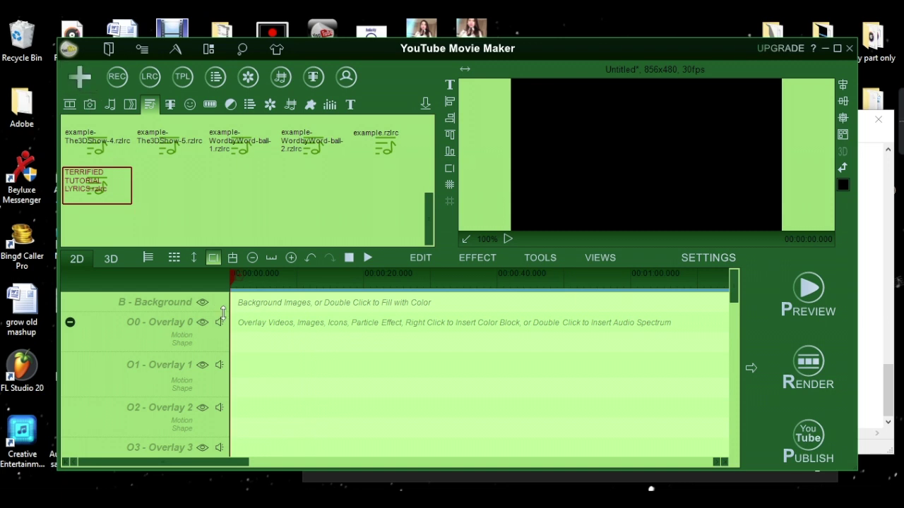
{"action": "left_click", "coordinate": [82, 84]}
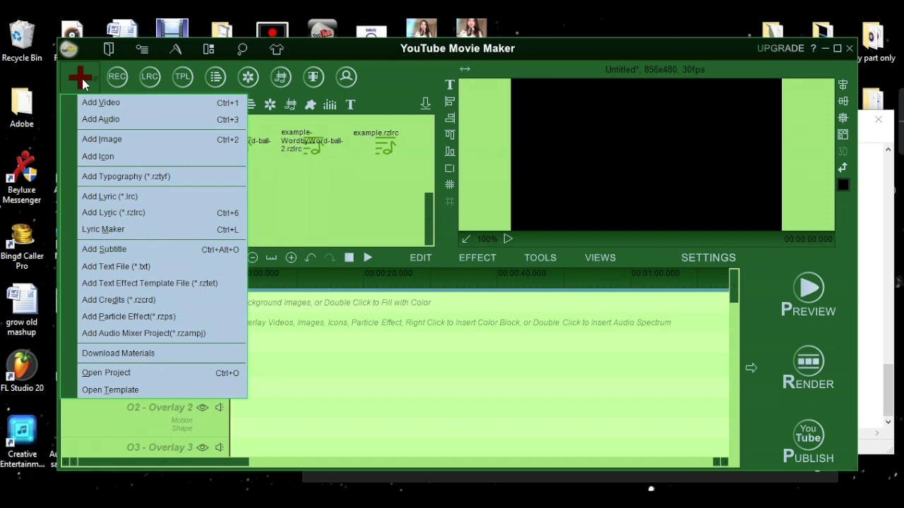
{"action": "left_click", "coordinate": [122, 144]}
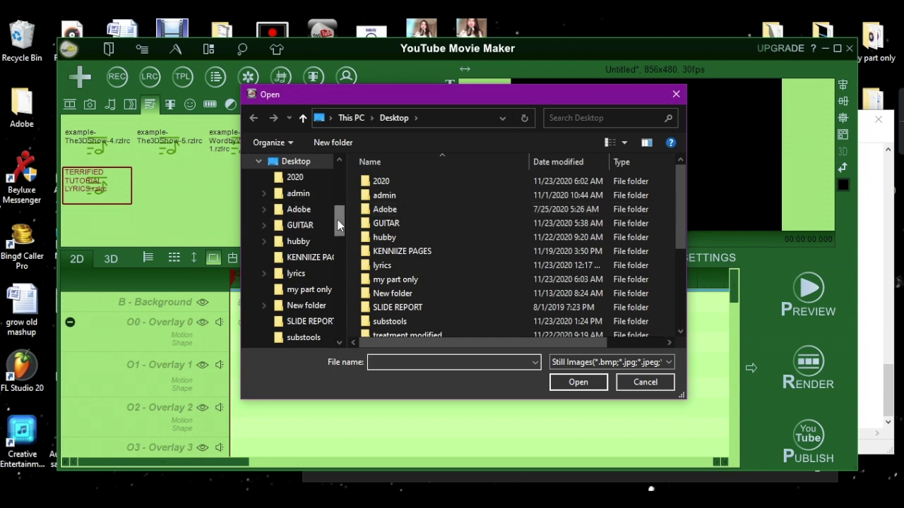
{"action": "scroll", "coordinate": [443, 226], "scroll_direction": "down", "scroll_amount": 4}
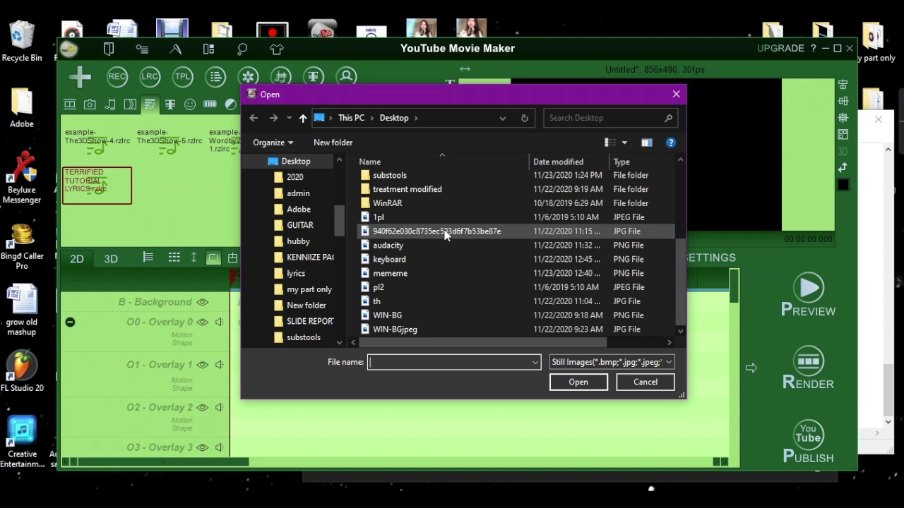
{"action": "left_click_drag", "start_coordinate": [342, 217], "coordinate": [341, 169]}
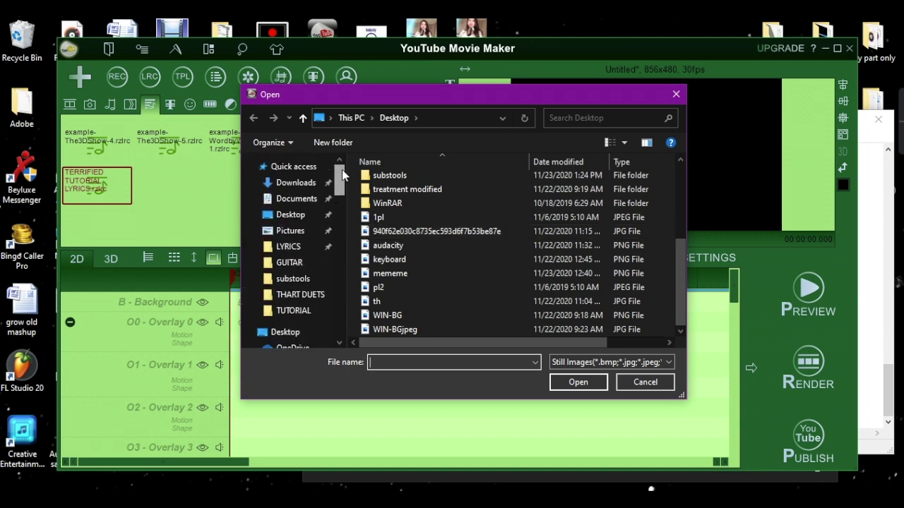
{"action": "left_click", "coordinate": [291, 265]}
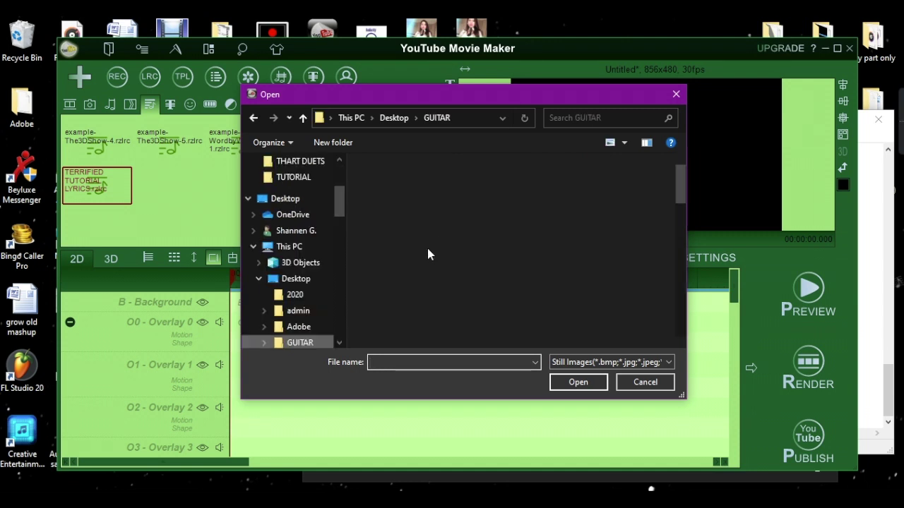
- Find the lyricsBG image in the GUITAR folder and import it
{"action": "scroll", "coordinate": [600, 288], "scroll_direction": "down", "scroll_amount": 3}
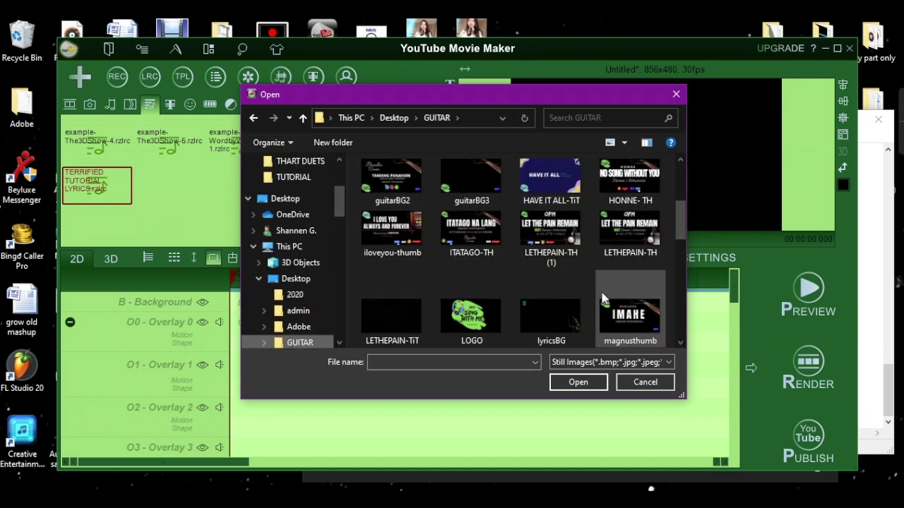
{"action": "scroll", "coordinate": [603, 297], "scroll_direction": "up", "scroll_amount": 2}
{"action": "scroll", "coordinate": [469, 293], "scroll_direction": "up", "scroll_amount": 1}
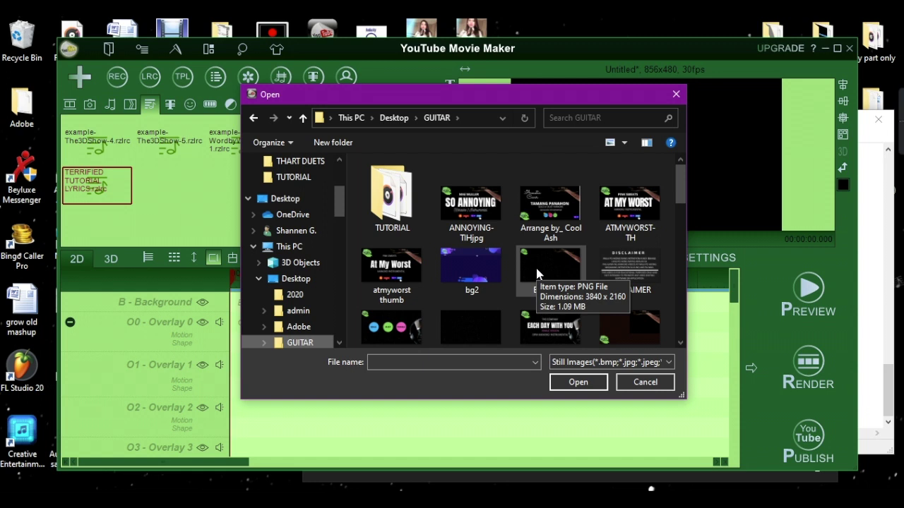
{"action": "scroll", "coordinate": [537, 274], "scroll_direction": "down", "scroll_amount": 5}
{"action": "scroll", "coordinate": [544, 261], "scroll_direction": "down", "scroll_amount": 3}
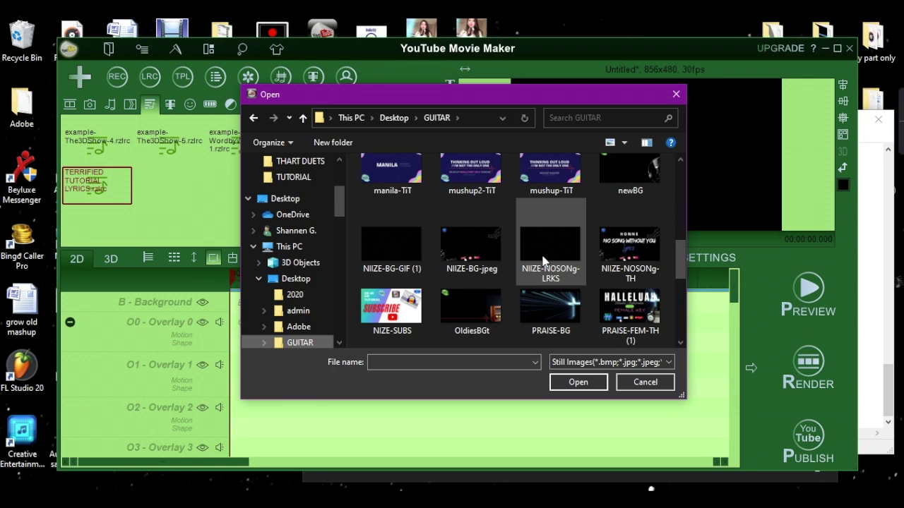
{"action": "scroll", "coordinate": [544, 262], "scroll_direction": "down", "scroll_amount": 3}
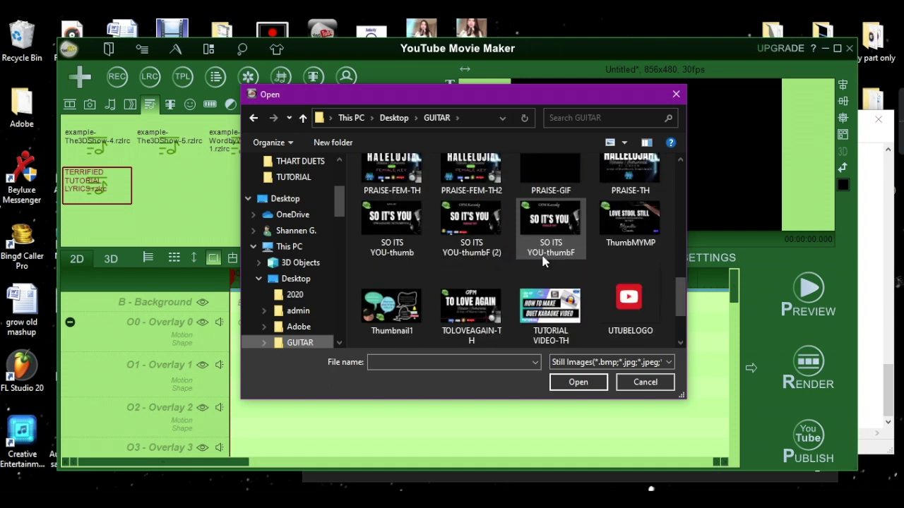
{"action": "scroll", "coordinate": [544, 261], "scroll_direction": "up", "scroll_amount": 8}
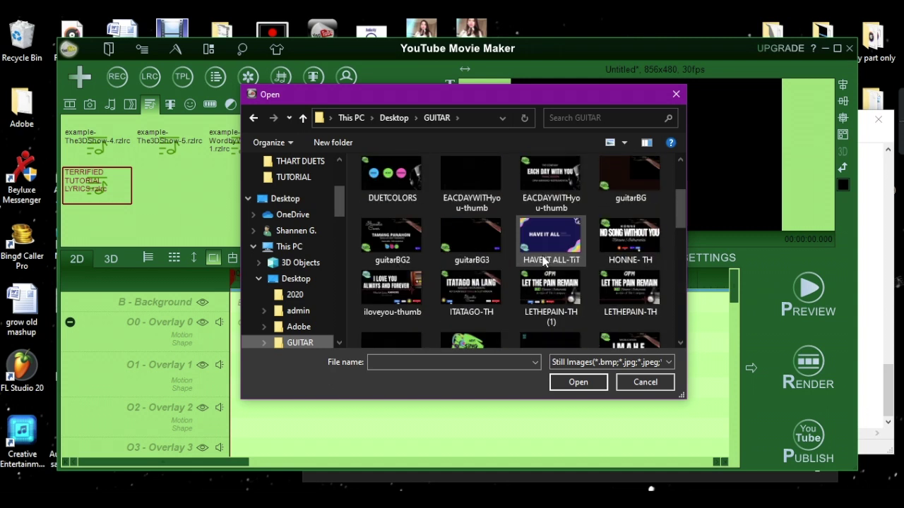
{"action": "scroll", "coordinate": [544, 261], "scroll_direction": "up", "scroll_amount": 1}
{"action": "scroll", "coordinate": [546, 250], "scroll_direction": "up", "scroll_amount": 3}
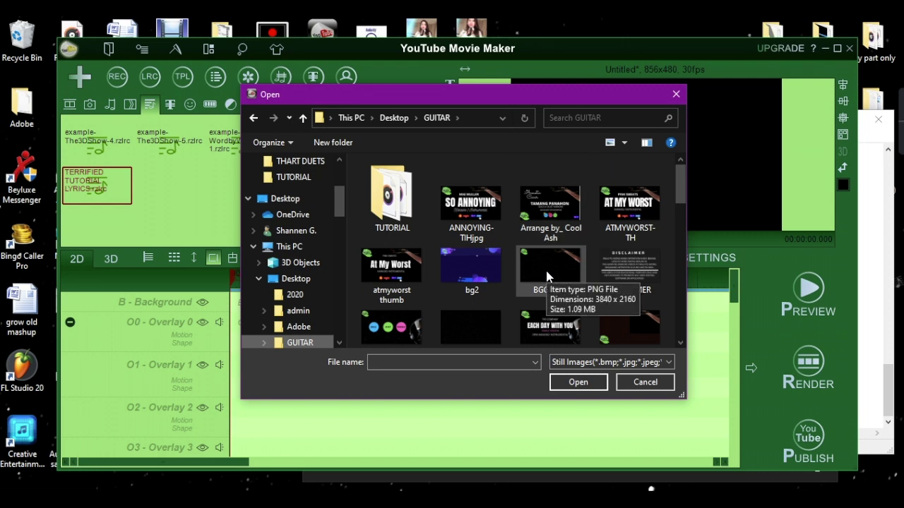
{"action": "scroll", "coordinate": [547, 276], "scroll_direction": "down", "scroll_amount": 3}
{"action": "left_click", "coordinate": [542, 320]}
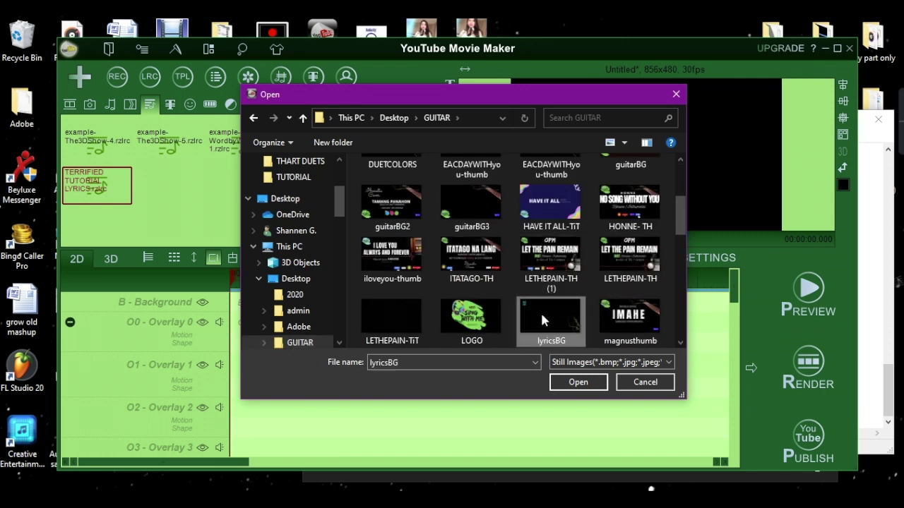
{"action": "left_click", "coordinate": [579, 382]}
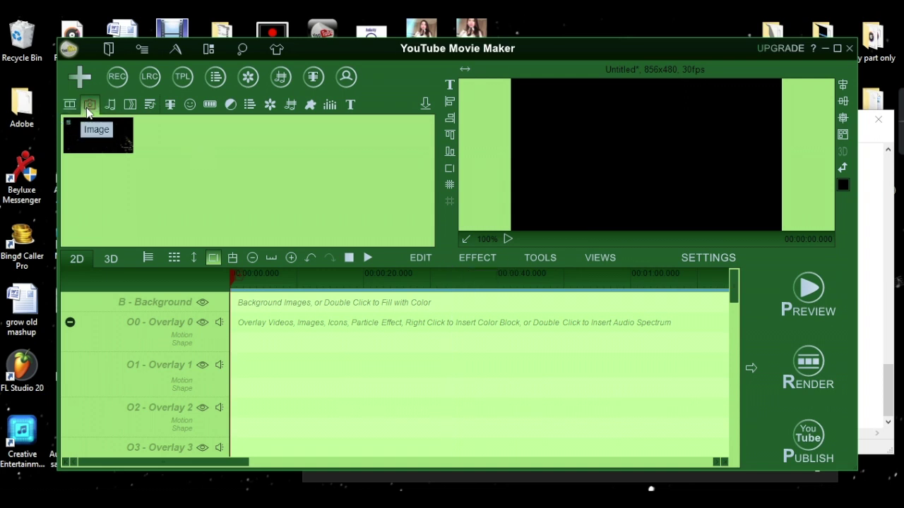
- Place the lyricsBG image on the Background track and set the playhead at the audio's end, 00:04:05.400
{"action": "left_click_drag", "start_coordinate": [97, 141], "coordinate": [648, 302]}
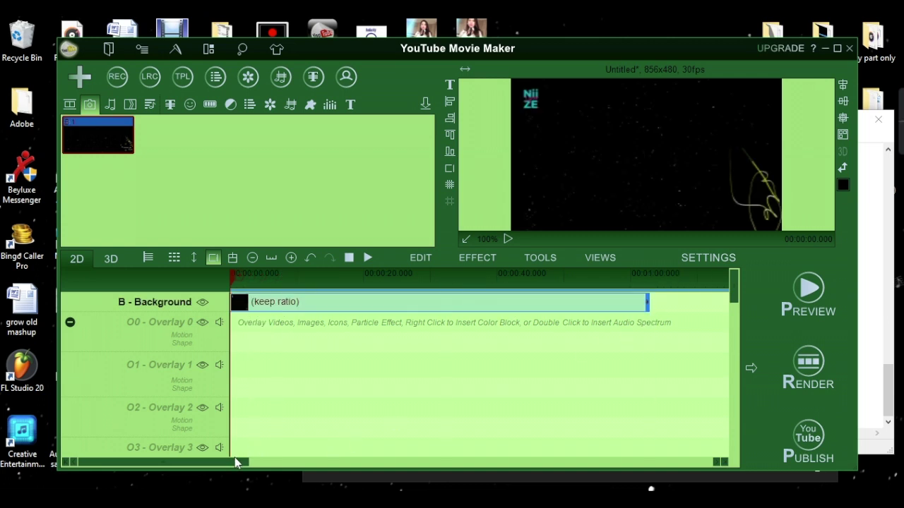
{"action": "left_click_drag", "start_coordinate": [236, 464], "coordinate": [569, 466]}
{"action": "left_click_drag", "start_coordinate": [733, 300], "coordinate": [733, 390]}
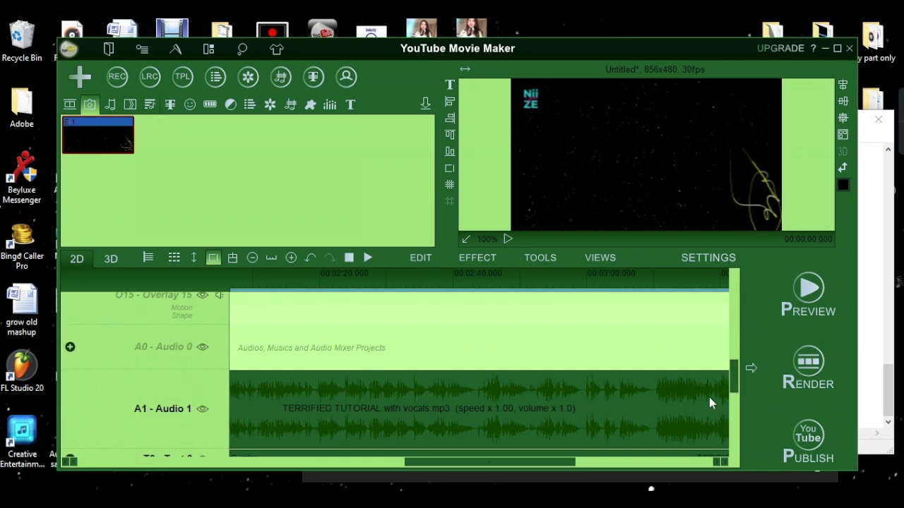
{"action": "left_click_drag", "start_coordinate": [528, 468], "coordinate": [666, 468]}
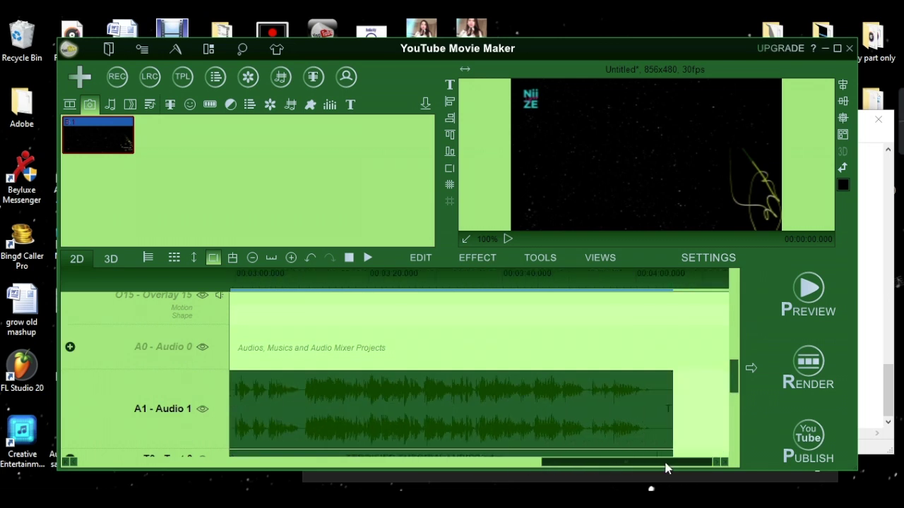
{"action": "left_click", "coordinate": [672, 276]}
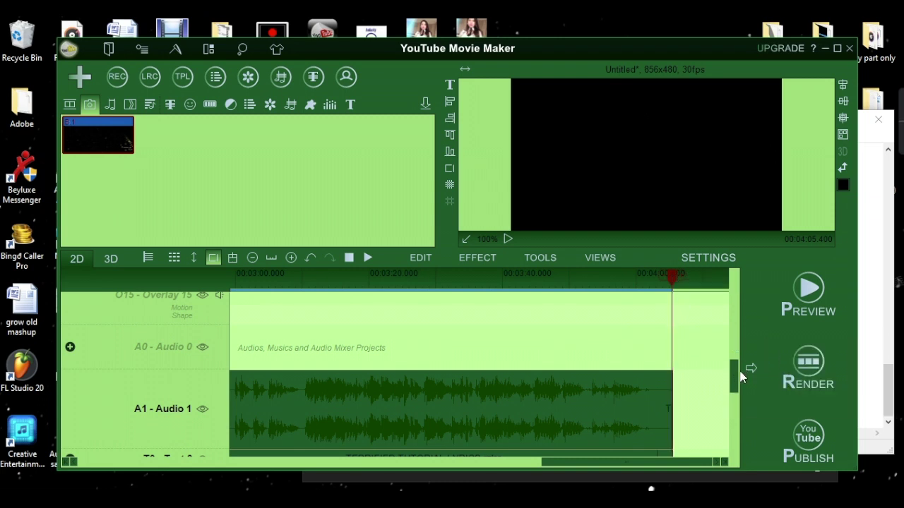
- Extend the background image clip to the playhead at 00:04:05.400 so it covers the whole song
{"action": "left_click_drag", "start_coordinate": [738, 378], "coordinate": [730, 267]}
{"action": "left_click_drag", "start_coordinate": [572, 465], "coordinate": [247, 401]}
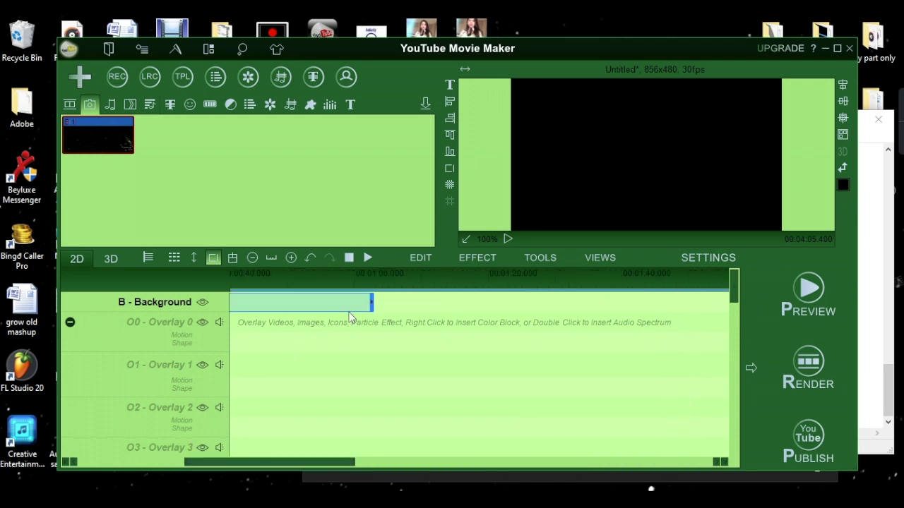
{"action": "left_click_drag", "start_coordinate": [372, 301], "coordinate": [671, 314]}
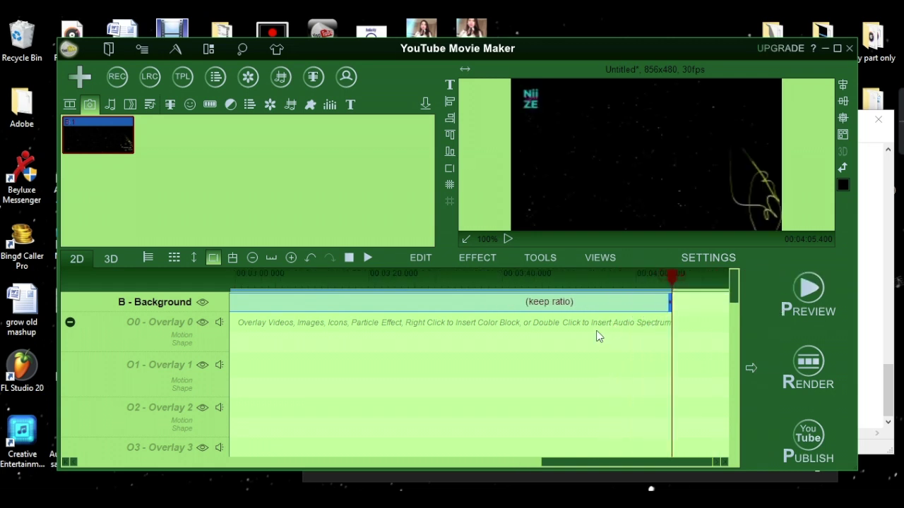
- Import the GREEN video from the GUITAR folder into the project
{"action": "left_click_drag", "start_coordinate": [586, 462], "coordinate": [93, 462]}
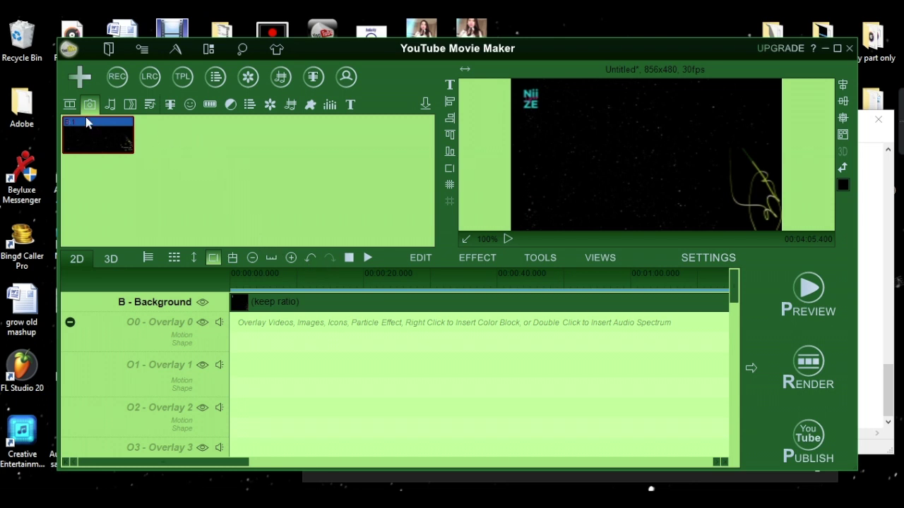
{"action": "left_click", "coordinate": [80, 77]}
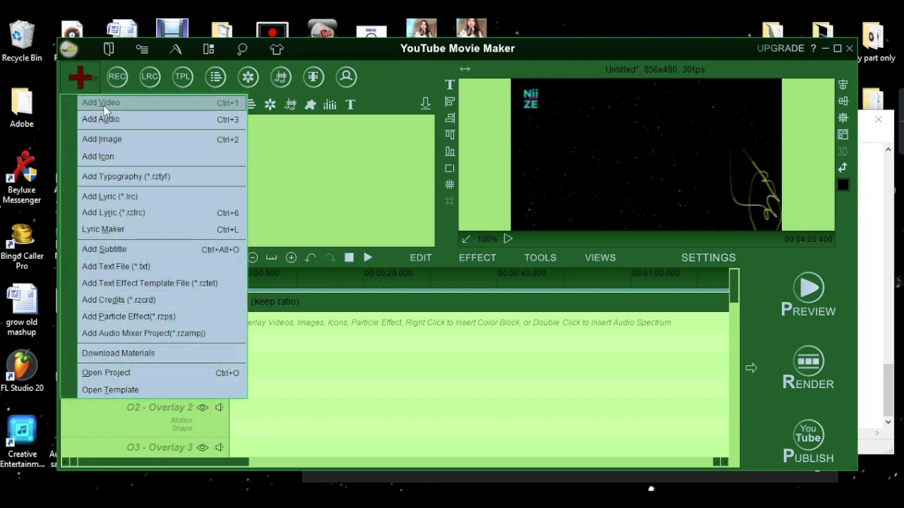
{"action": "left_click", "coordinate": [104, 106]}
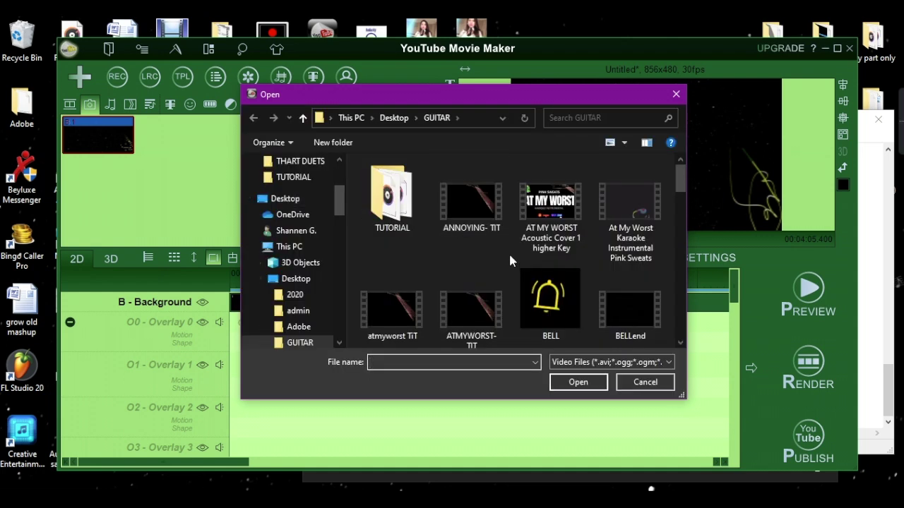
{"action": "scroll", "coordinate": [508, 251], "scroll_direction": "down", "scroll_amount": 2}
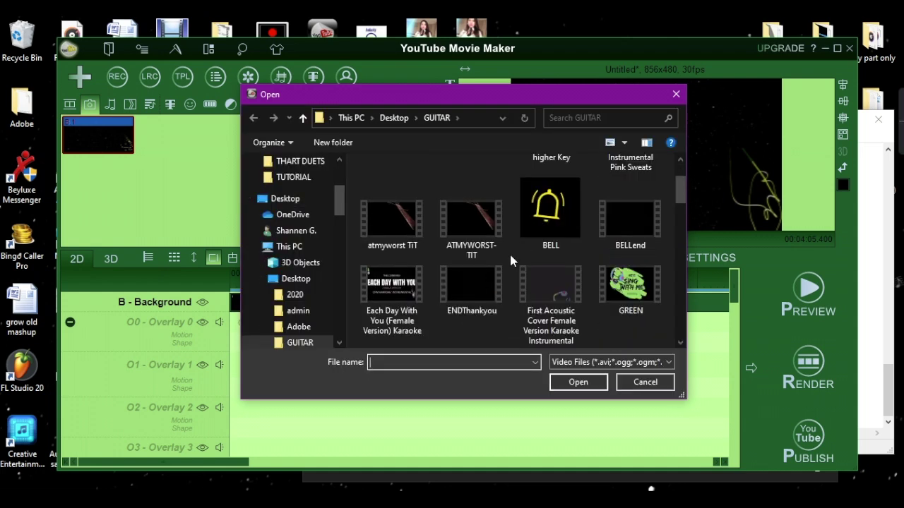
{"action": "double_click", "coordinate": [632, 293]}
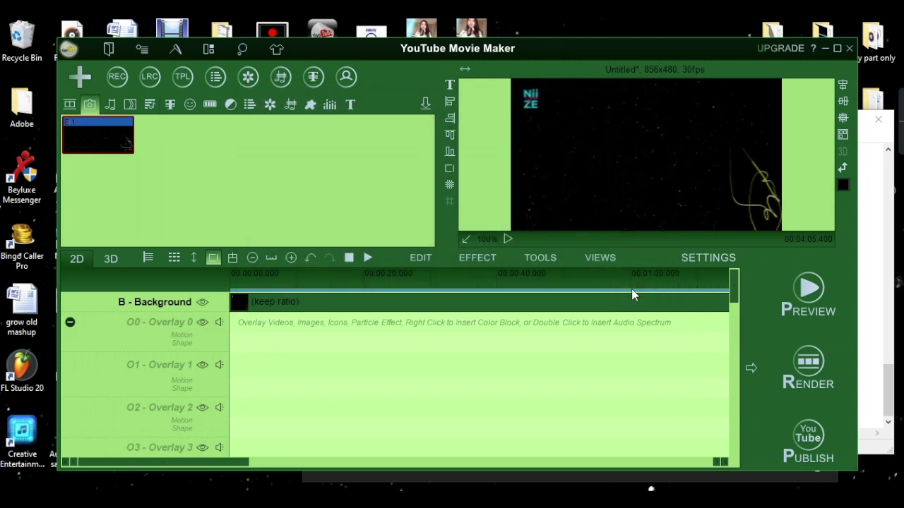
- Import the NIIZEbegin video from the GUITAR folder into the project
{"action": "left_click", "coordinate": [89, 83]}
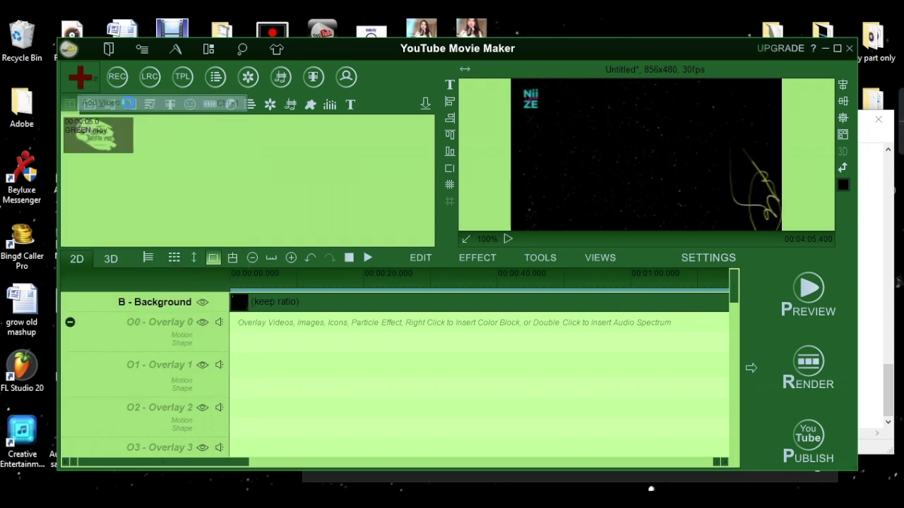
{"action": "double_click", "coordinate": [423, 204]}
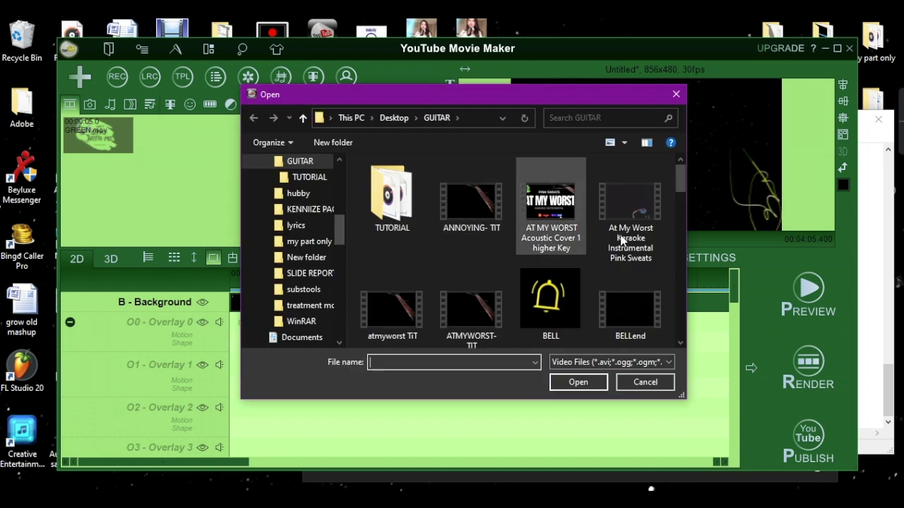
{"action": "left_click_drag", "start_coordinate": [683, 185], "coordinate": [668, 263]}
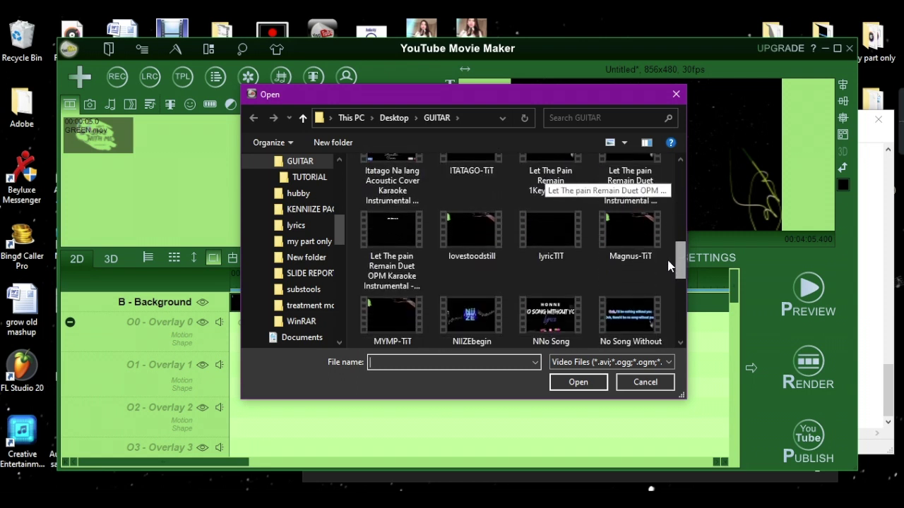
{"action": "left_click", "coordinate": [477, 317]}
{"action": "double_click", "coordinate": [477, 314]}
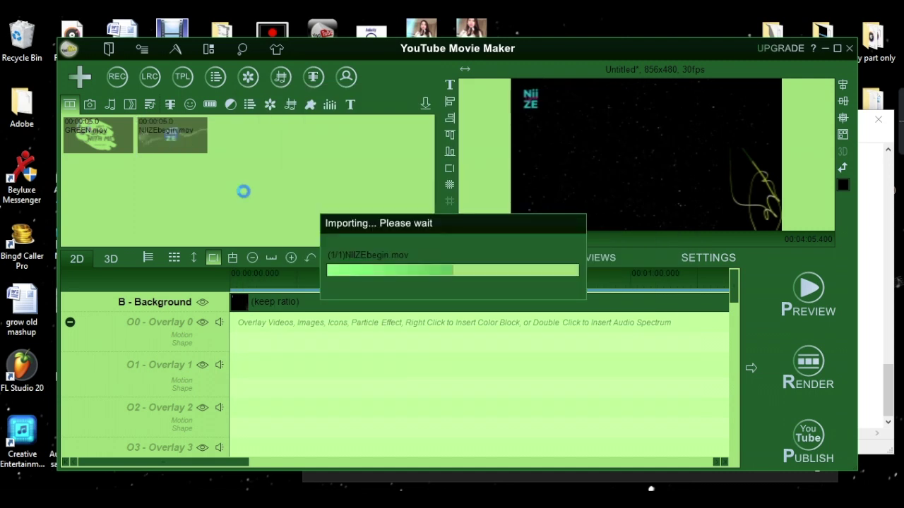
- Place GREEN.mov at the start of Overlay 0 and NIIZEbegin.mov on Overlay 1 where the first clip ends
{"action": "left_click", "coordinate": [171, 142]}
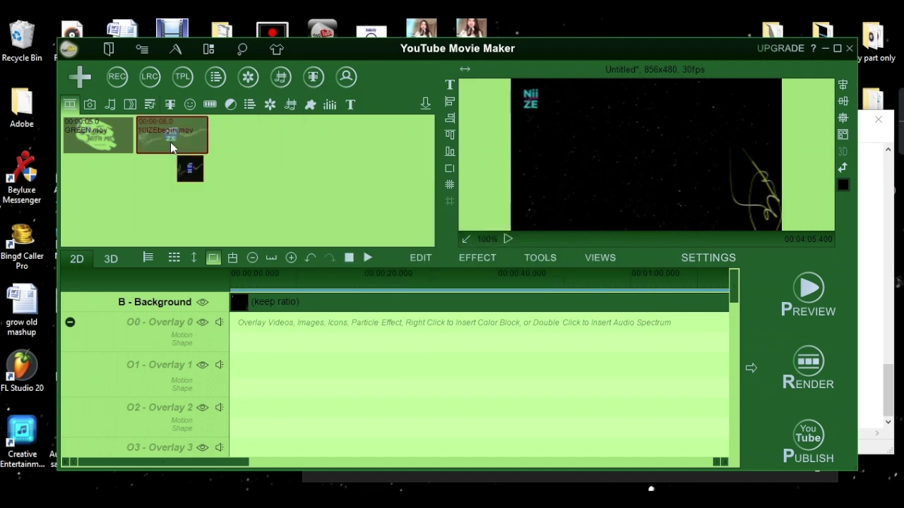
{"action": "mouse_move", "coordinate": [111, 131]}
{"action": "left_mouse_down"}
{"action": "mouse_move", "coordinate": [206, 312]}
{"action": "mouse_move", "coordinate": [232, 327]}
{"action": "left_mouse_up"}
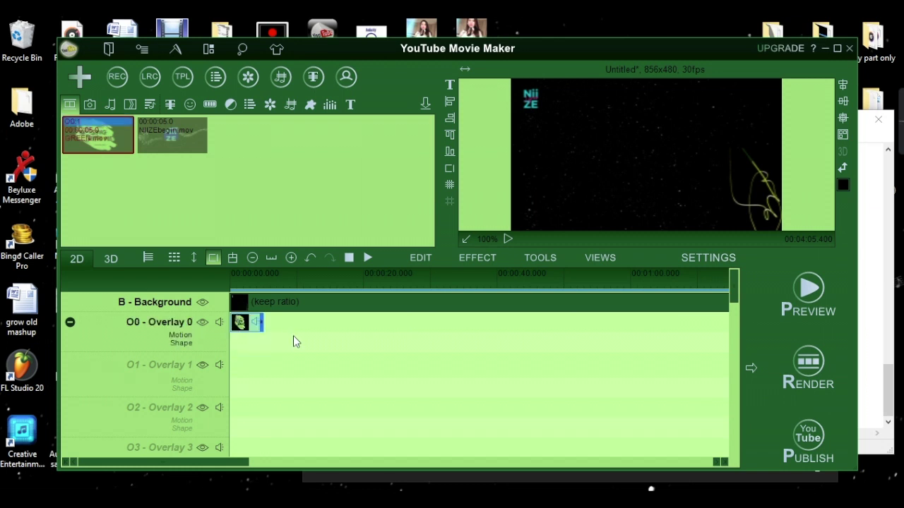
{"action": "left_click_drag", "start_coordinate": [172, 138], "coordinate": [263, 370]}
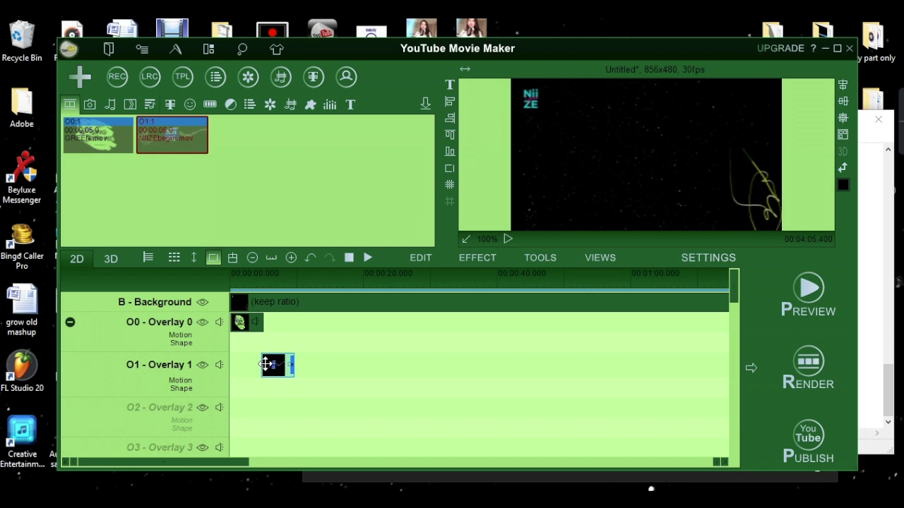
- Set the playhead to 00:00:02.400 and enlarge the GREEN clip to fill the whole video frame
{"action": "left_click", "coordinate": [246, 277]}
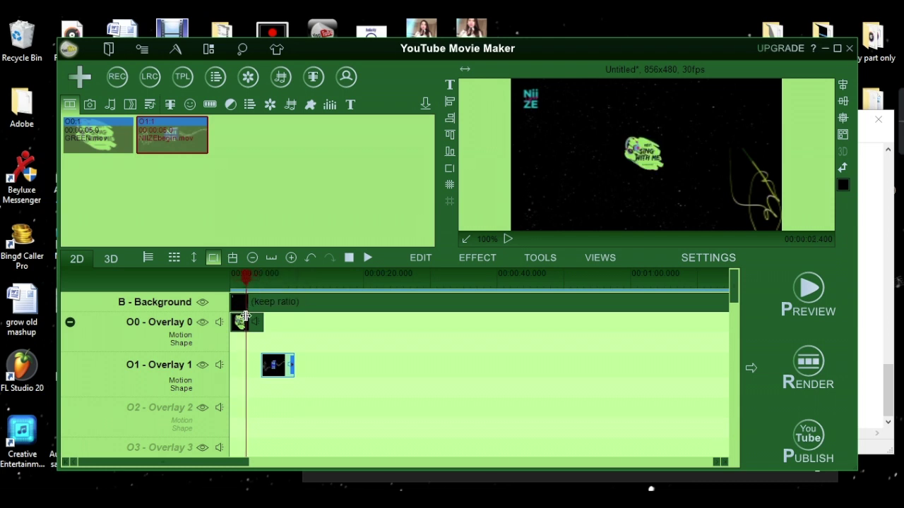
{"action": "left_click", "coordinate": [247, 323]}
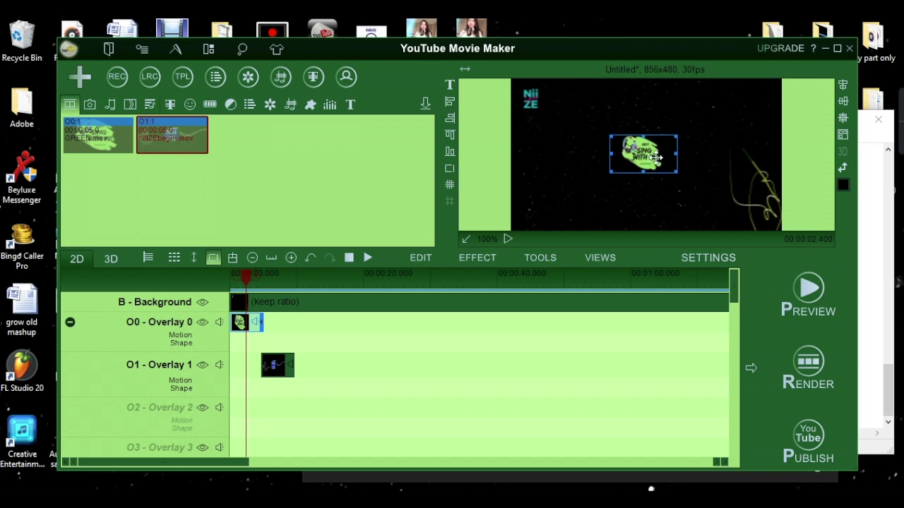
{"action": "left_click_drag", "start_coordinate": [608, 172], "coordinate": [514, 227]}
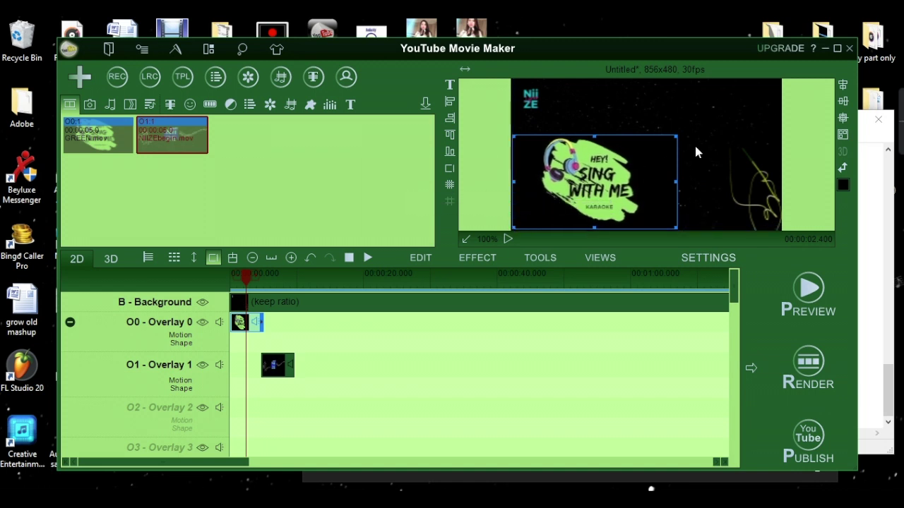
{"action": "left_click_drag", "start_coordinate": [677, 137], "coordinate": [779, 84]}
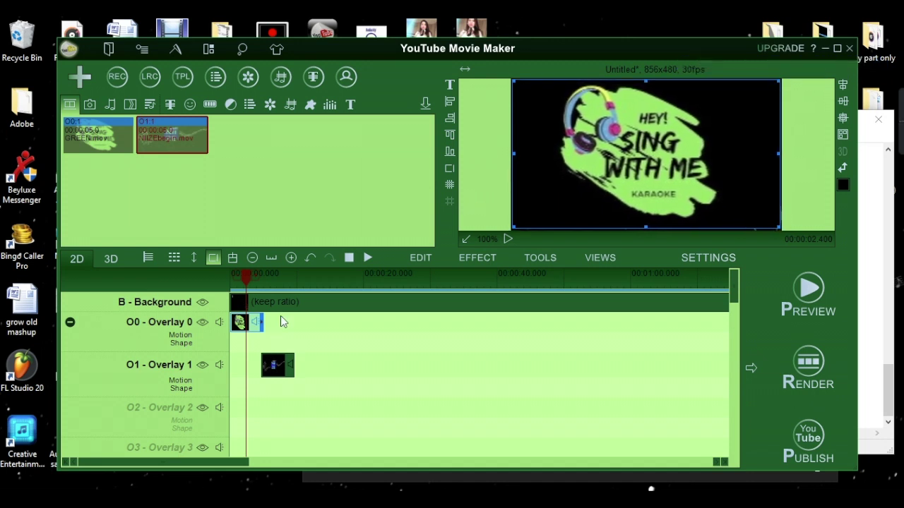
- Set the playhead to 00:00:06.900 and enlarge the NIIZEbegin clip to fill the whole video frame
{"action": "left_click", "coordinate": [272, 366]}
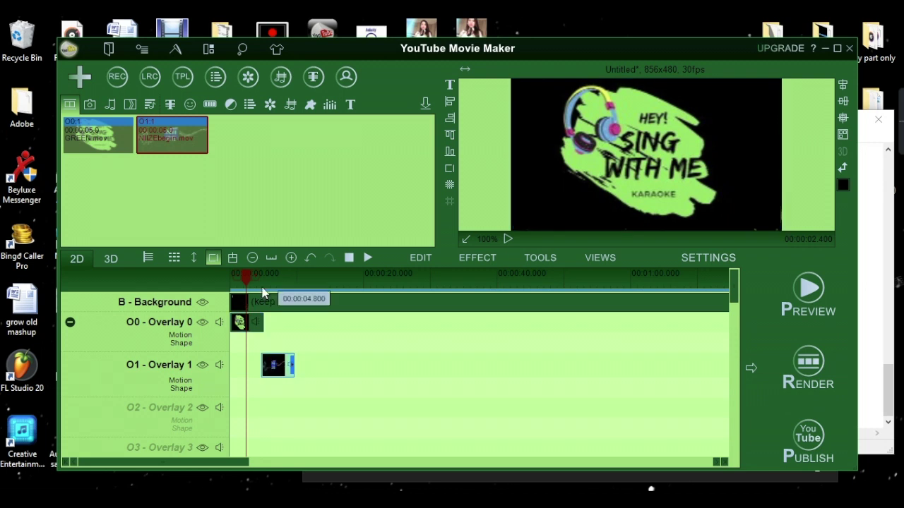
{"action": "left_click_drag", "start_coordinate": [249, 280], "coordinate": [276, 280]}
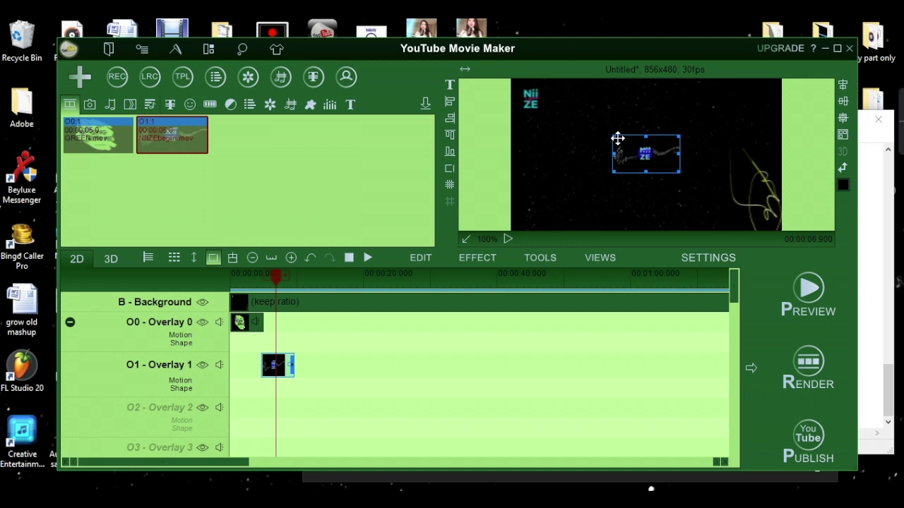
{"action": "left_click_drag", "start_coordinate": [613, 137], "coordinate": [515, 84]}
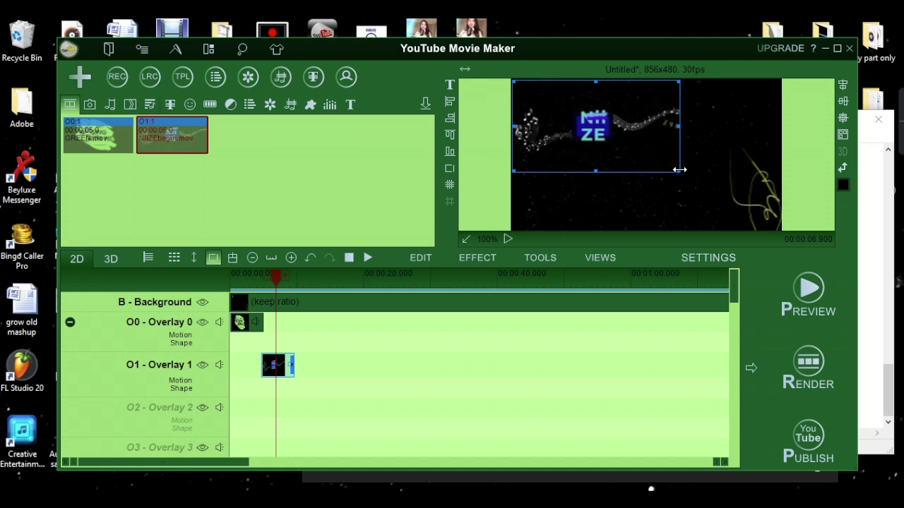
{"action": "left_click_drag", "start_coordinate": [679, 170], "coordinate": [777, 221]}
{"action": "left_click_drag", "start_coordinate": [780, 225], "coordinate": [780, 230]}
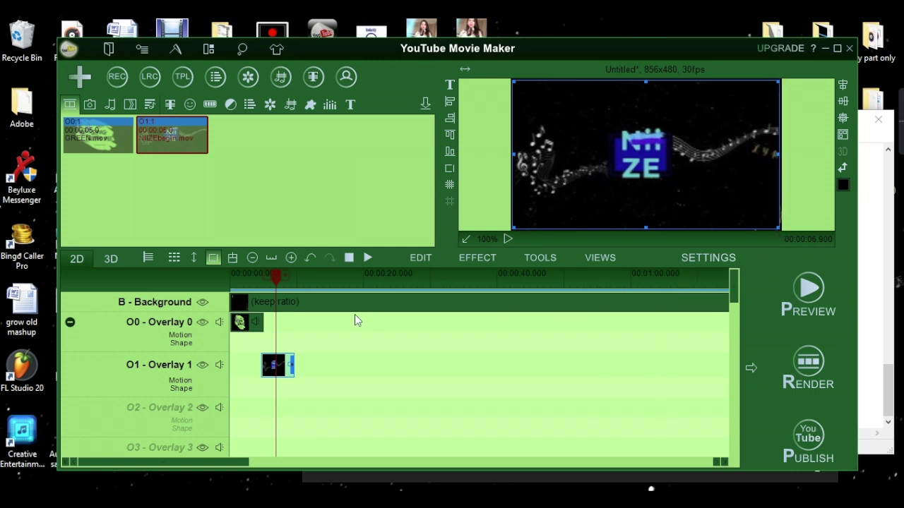
- Start adding an image to the project and open the Desktop folder to look for it
{"action": "left_click", "coordinate": [77, 78]}
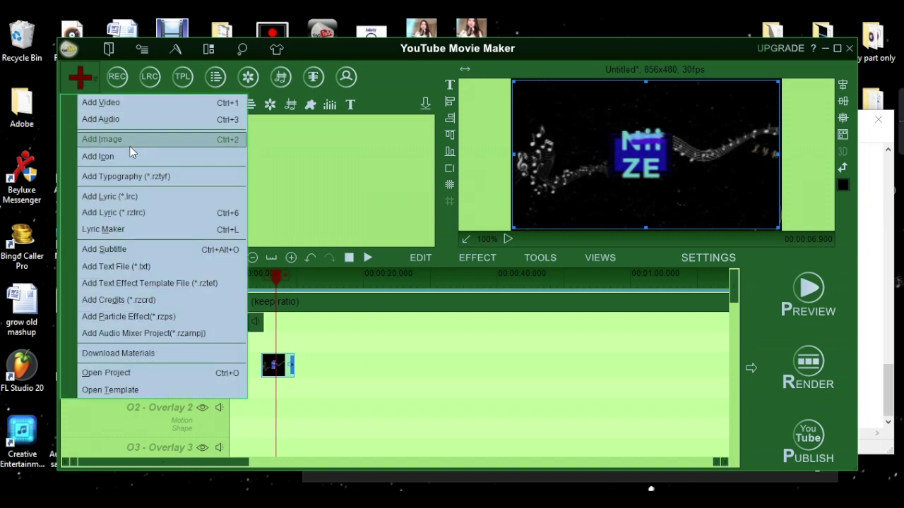
{"action": "left_click", "coordinate": [129, 140]}
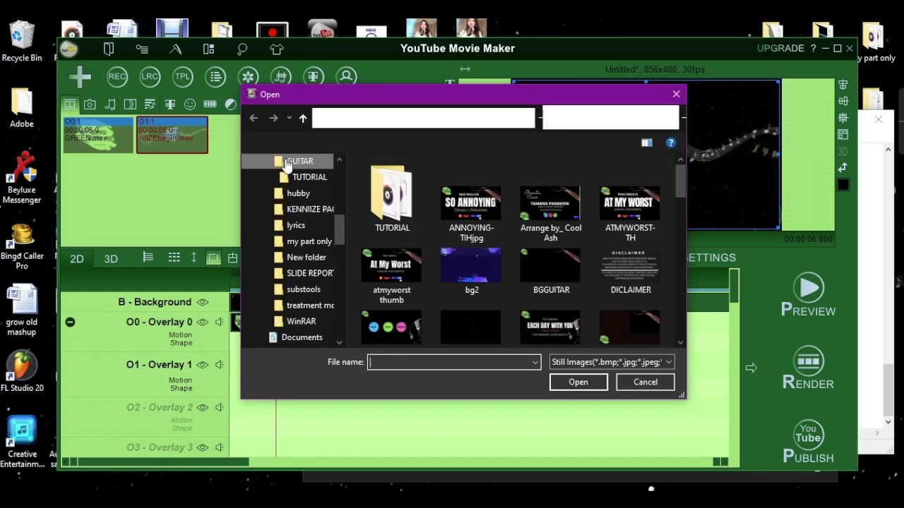
{"action": "left_click_drag", "start_coordinate": [336, 226], "coordinate": [339, 176]}
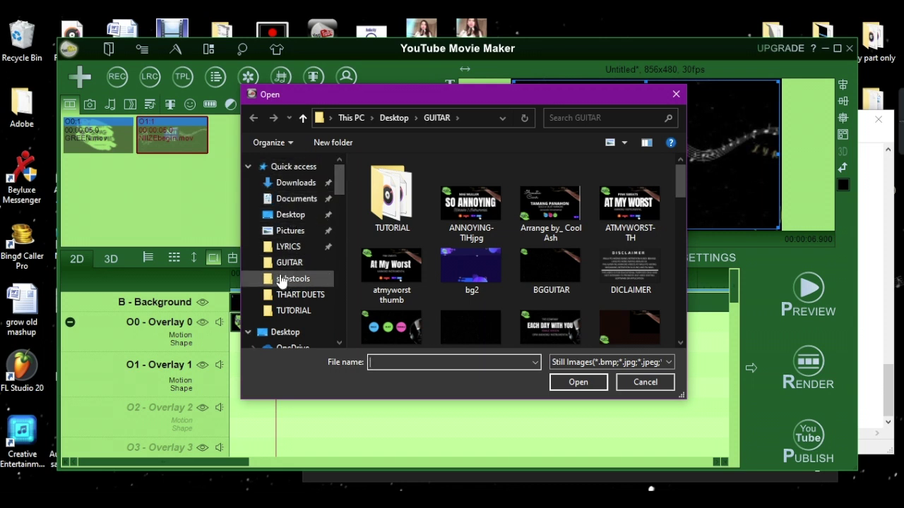
{"action": "left_click", "coordinate": [286, 215]}
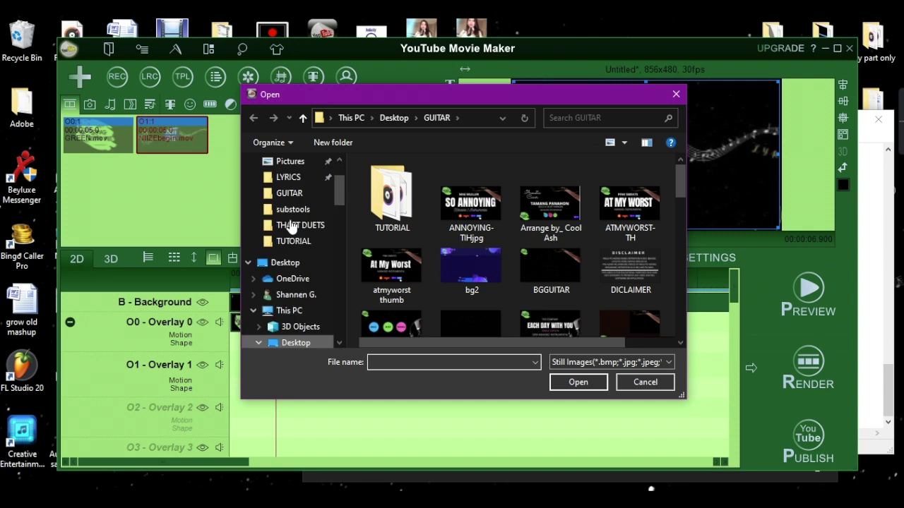
{"action": "scroll", "coordinate": [679, 233], "scroll_direction": "down", "scroll_amount": 4}
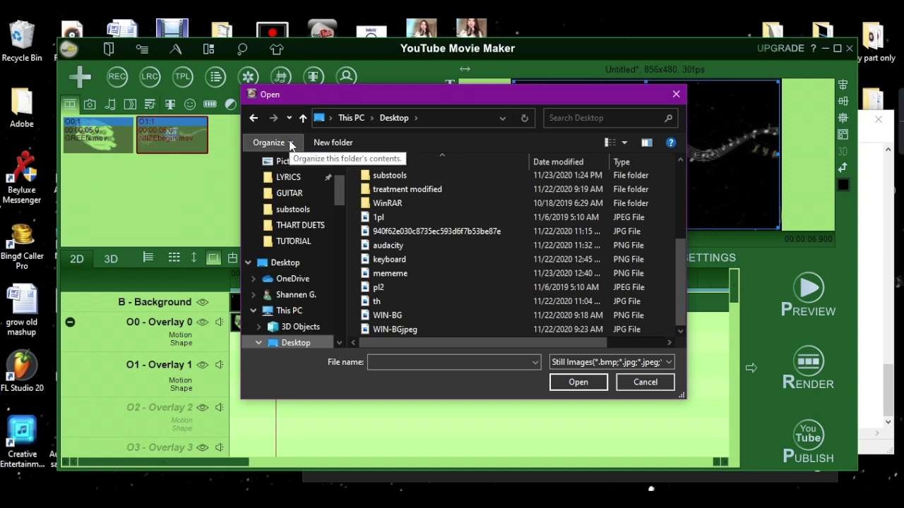
- Show the Desktop files as medium icons and look through the image thumbnails
{"action": "left_click", "coordinate": [624, 143]}
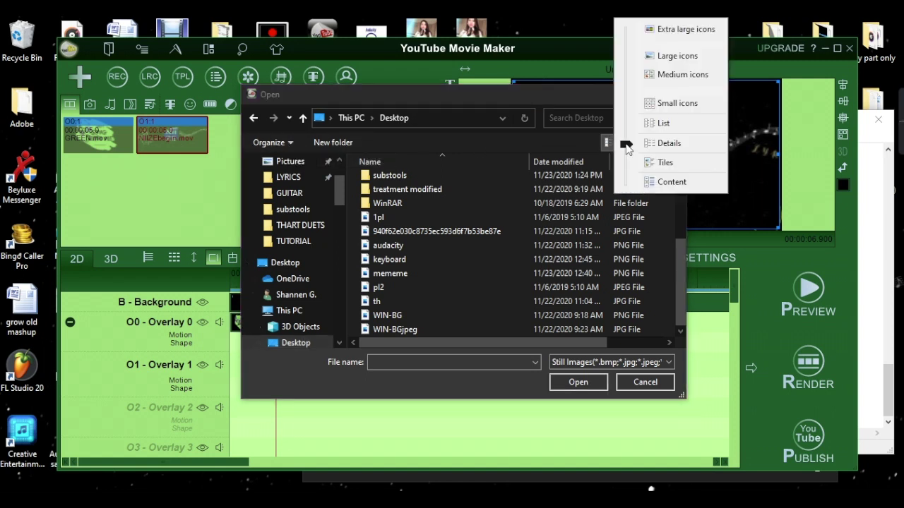
{"action": "left_click", "coordinate": [674, 105]}
{"action": "scroll", "coordinate": [472, 255], "scroll_direction": "down", "scroll_amount": 3}
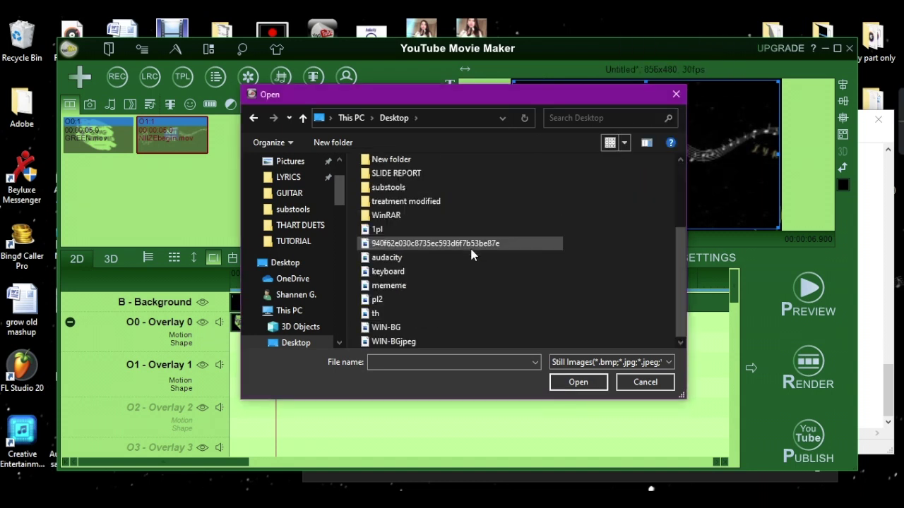
{"action": "scroll", "coordinate": [452, 269], "scroll_direction": "up", "scroll_amount": 3}
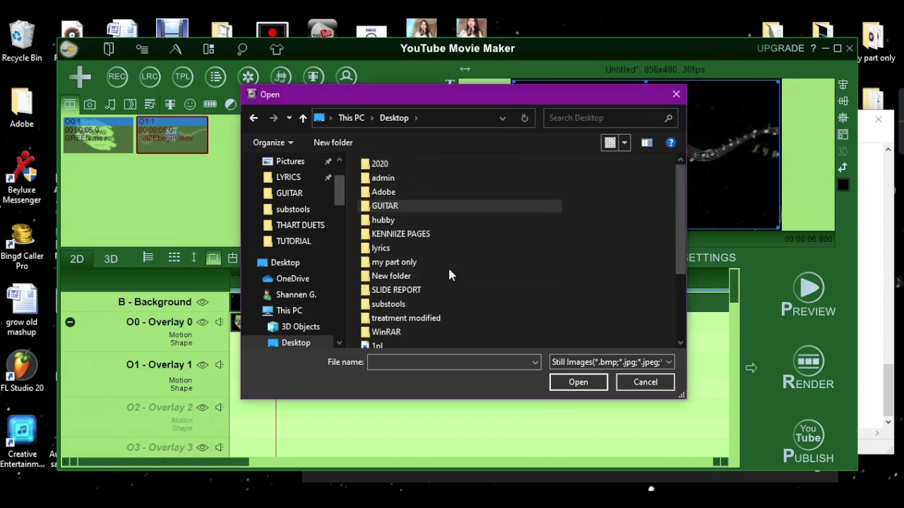
{"action": "left_click", "coordinate": [622, 145]}
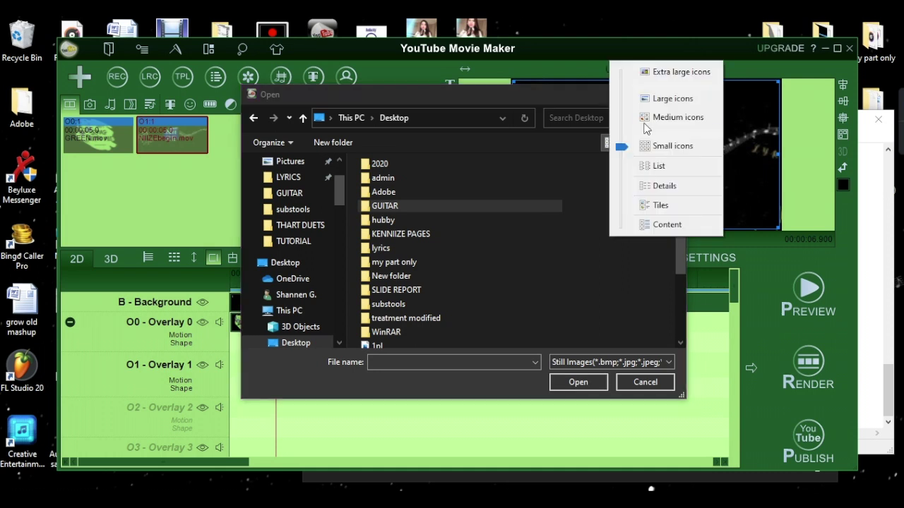
{"action": "left_click", "coordinate": [664, 118]}
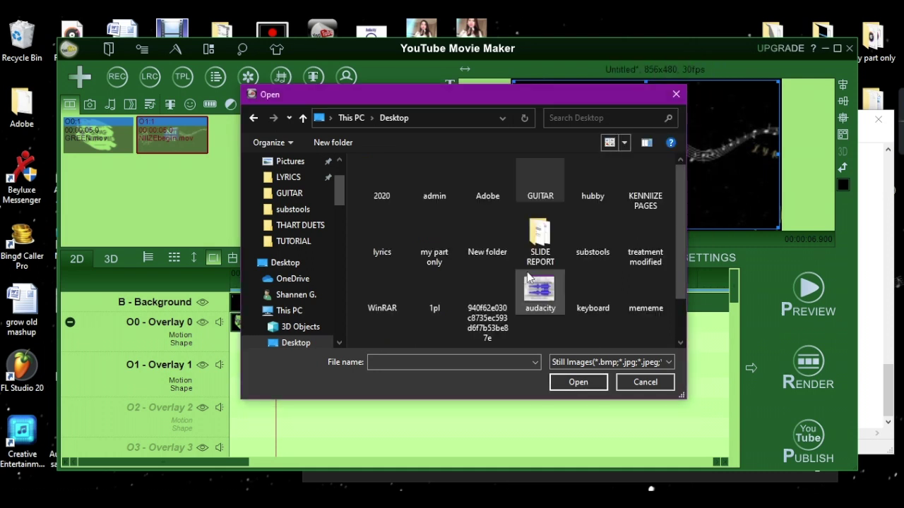
{"action": "scroll", "coordinate": [589, 310], "scroll_direction": "down", "scroll_amount": 1}
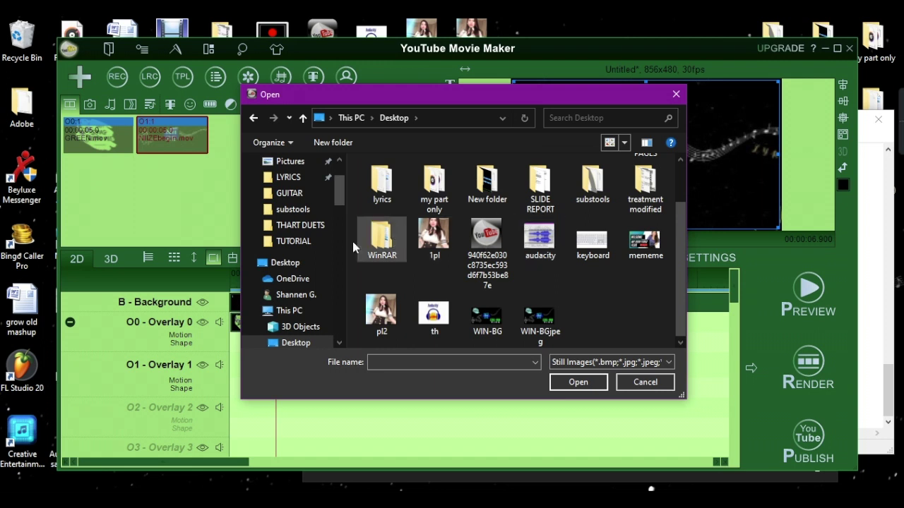
- Look for the image in the Downloads folder, the Skype chat and the Desktop folder
{"action": "scroll", "coordinate": [318, 202], "scroll_direction": "up", "scroll_amount": 2}
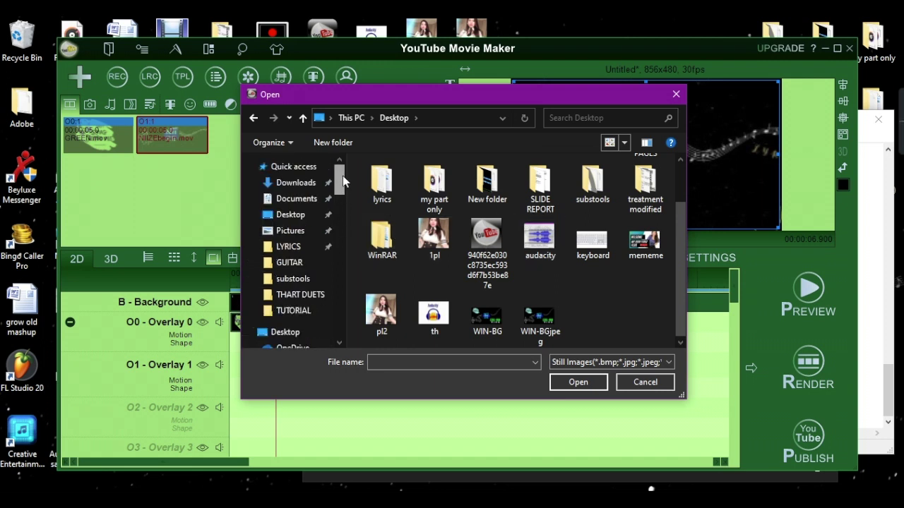
{"action": "left_click", "coordinate": [295, 187]}
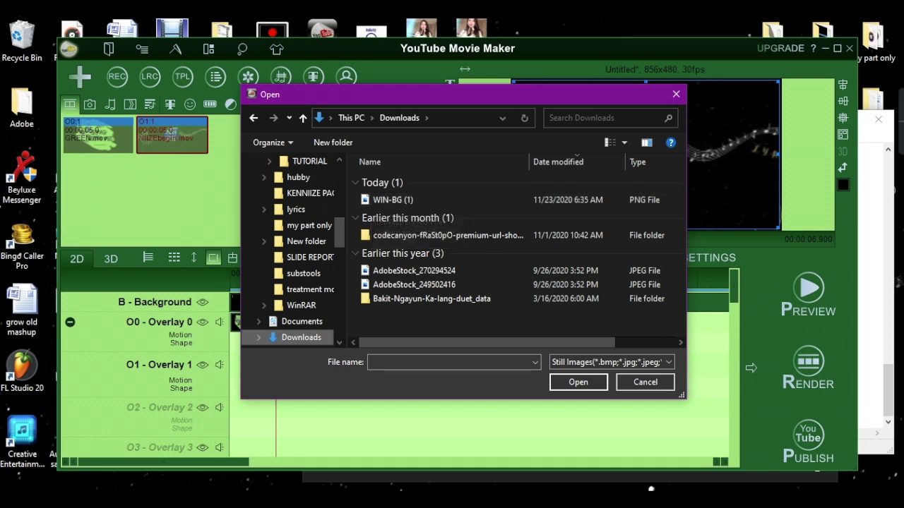
{"action": "key", "text": "alt+Tab"}
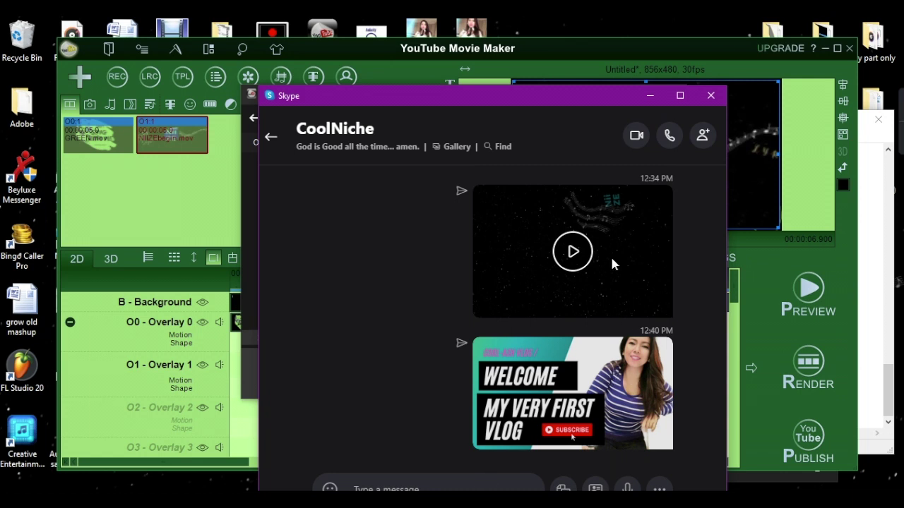
{"action": "mouse_move", "coordinate": [650, 197]}
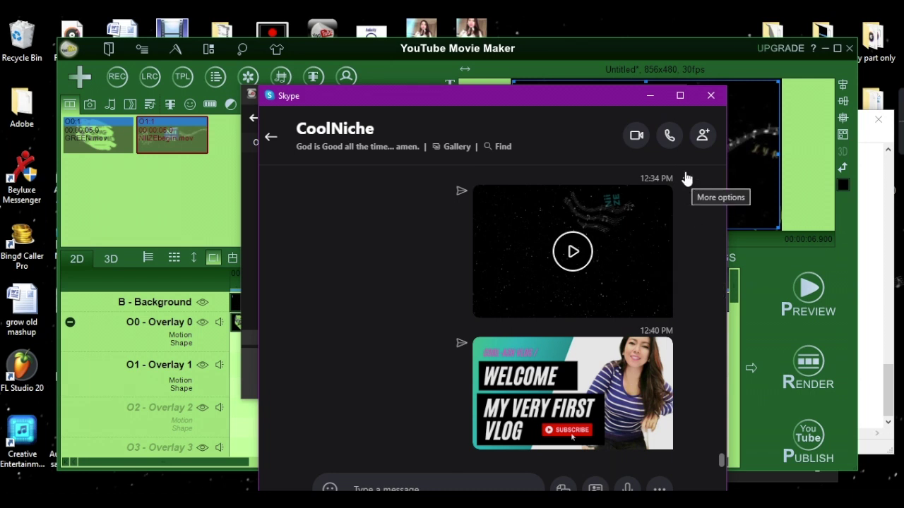
{"action": "left_click", "coordinate": [650, 97]}
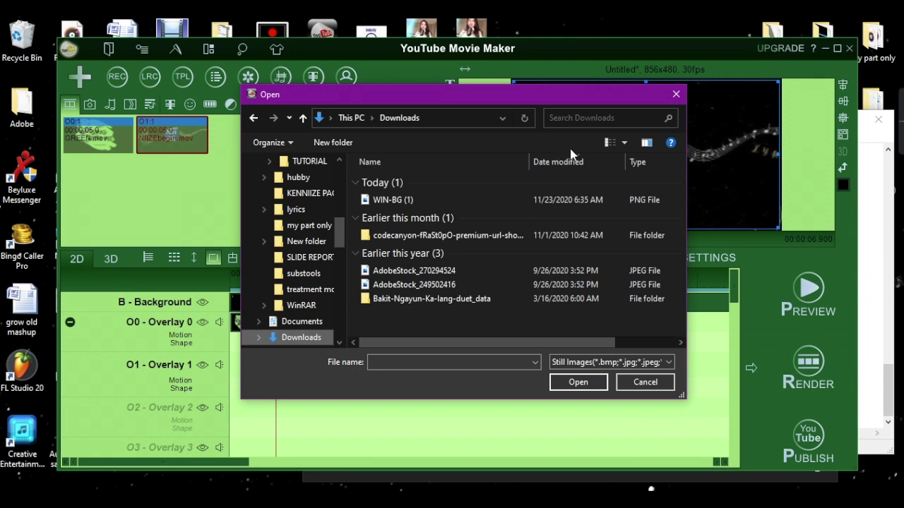
{"action": "scroll", "coordinate": [304, 212], "scroll_direction": "up", "scroll_amount": 5}
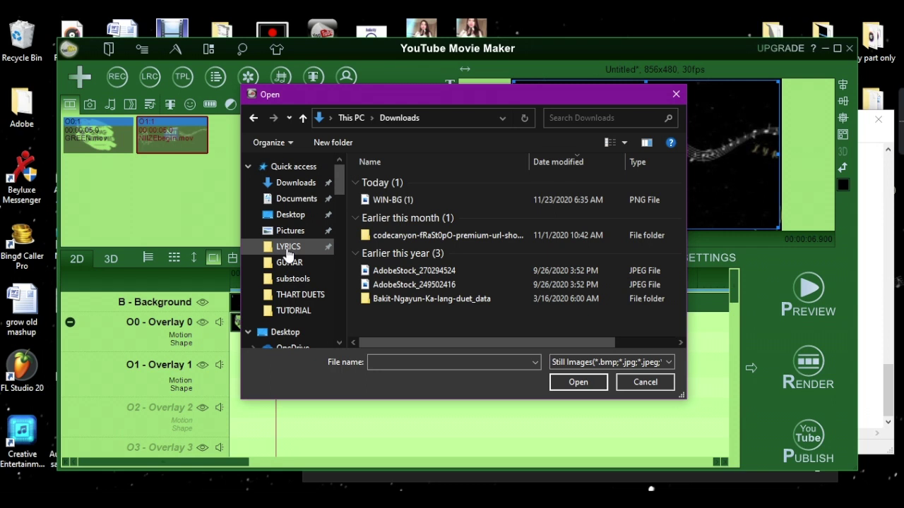
{"action": "scroll", "coordinate": [287, 214], "scroll_direction": "down", "scroll_amount": 2}
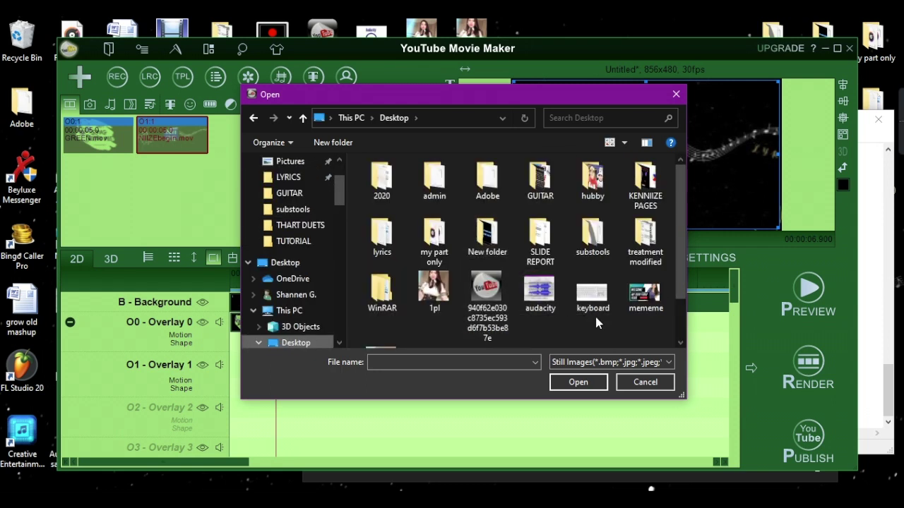
{"action": "scroll", "coordinate": [595, 320], "scroll_direction": "down", "scroll_amount": 1}
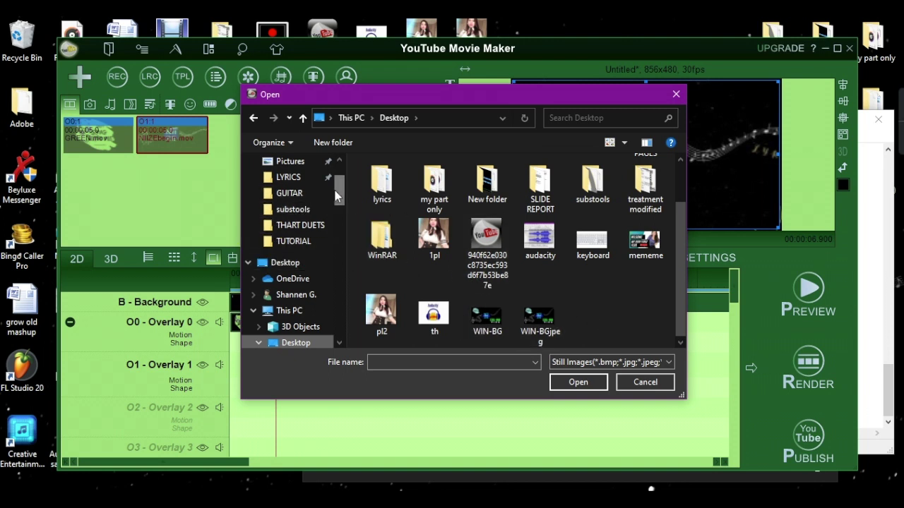
- Add the TUTORIAL VIDEO-TH image from the GUITAR folder to the project
{"action": "left_click", "coordinate": [289, 192]}
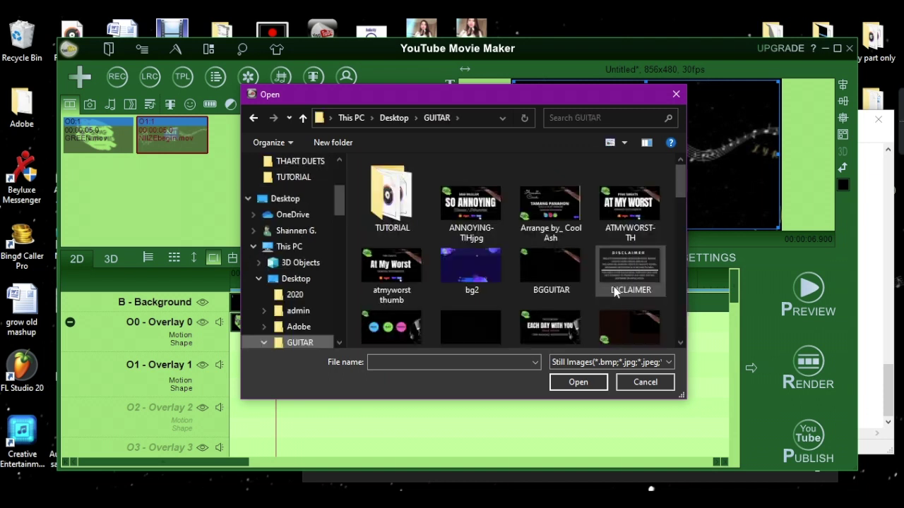
{"action": "scroll", "coordinate": [614, 292], "scroll_direction": "down", "scroll_amount": 3}
{"action": "scroll", "coordinate": [613, 290], "scroll_direction": "down", "scroll_amount": 3}
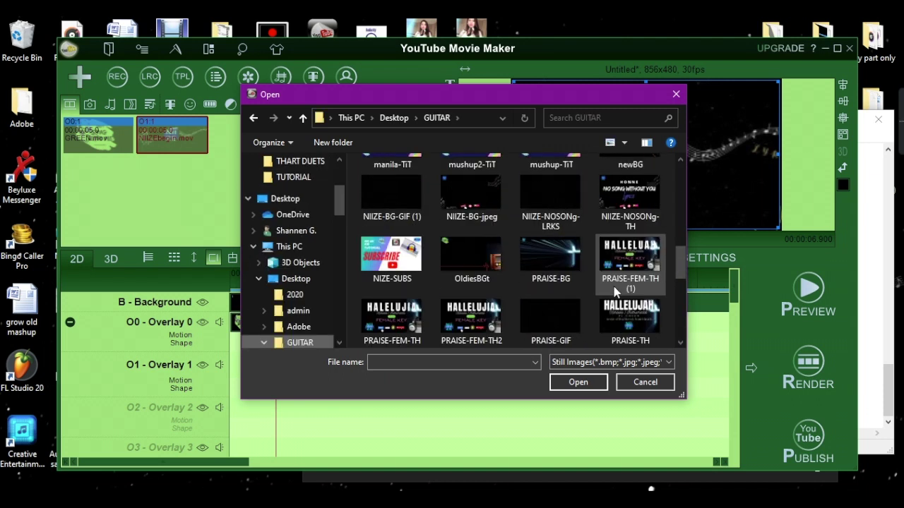
{"action": "scroll", "coordinate": [615, 292], "scroll_direction": "down", "scroll_amount": 3}
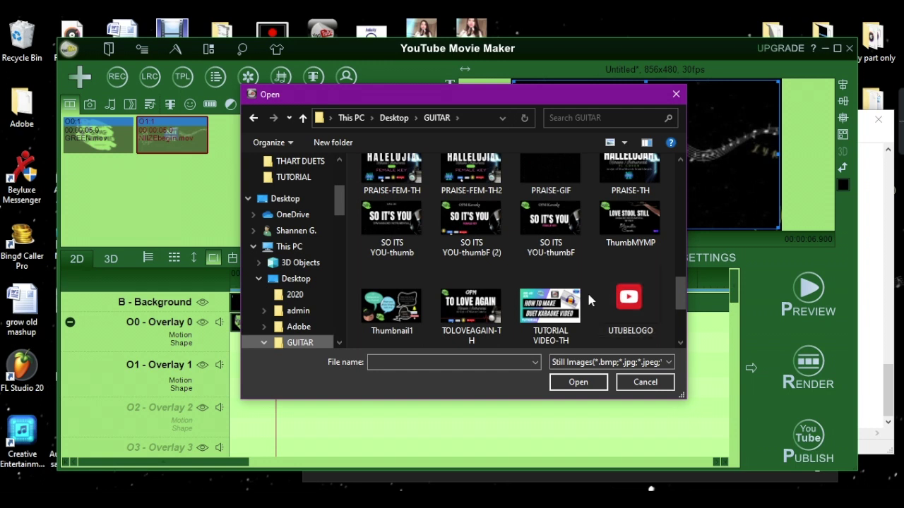
{"action": "scroll", "coordinate": [570, 296], "scroll_direction": "down", "scroll_amount": 3}
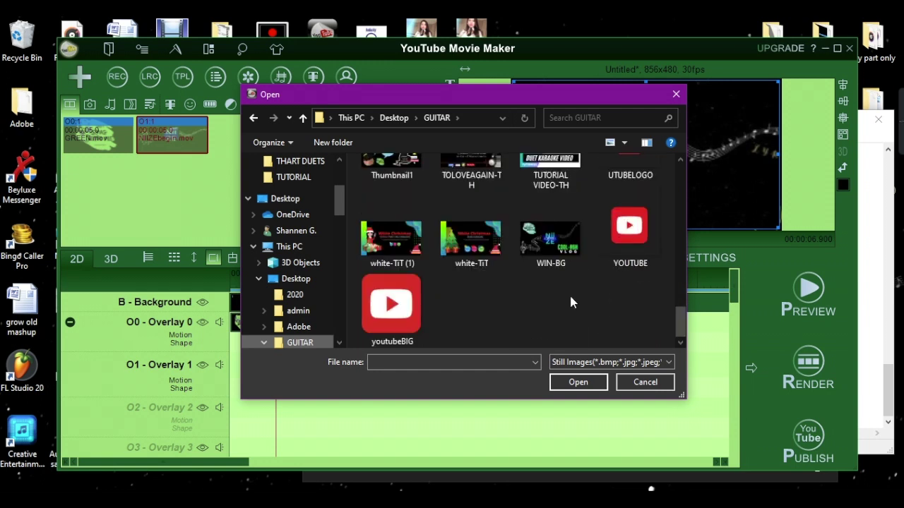
{"action": "scroll", "coordinate": [571, 302], "scroll_direction": "up", "scroll_amount": 1}
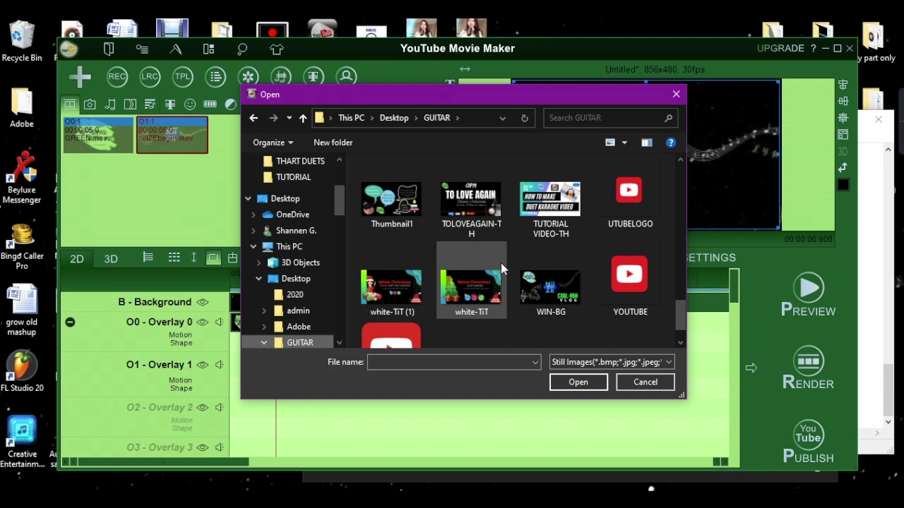
{"action": "double_click", "coordinate": [555, 212]}
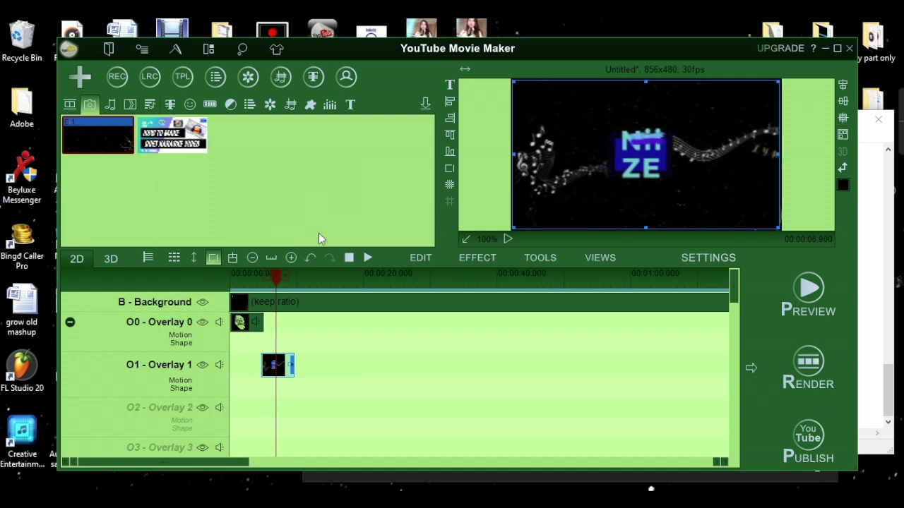
- Start adding another image and look for it in the GUITAR, Desktop and Downloads folders
{"action": "left_click", "coordinate": [82, 77]}
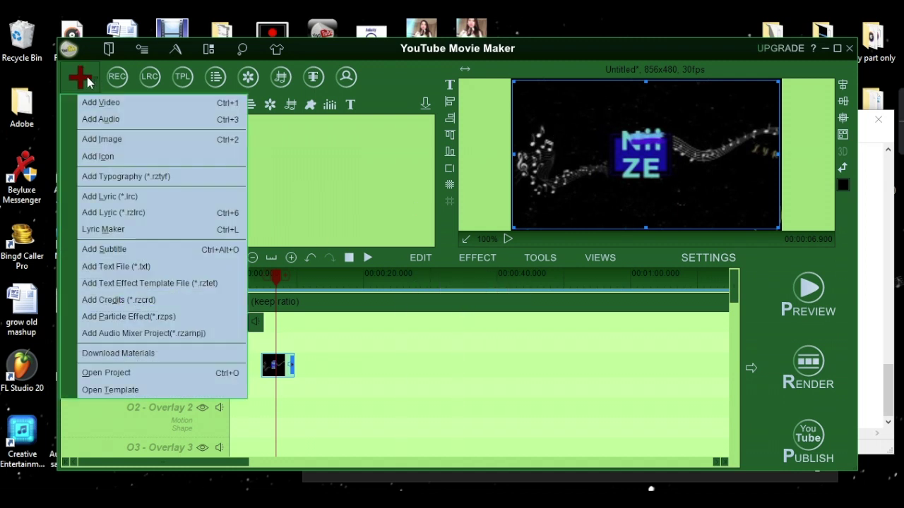
{"action": "left_click", "coordinate": [102, 140]}
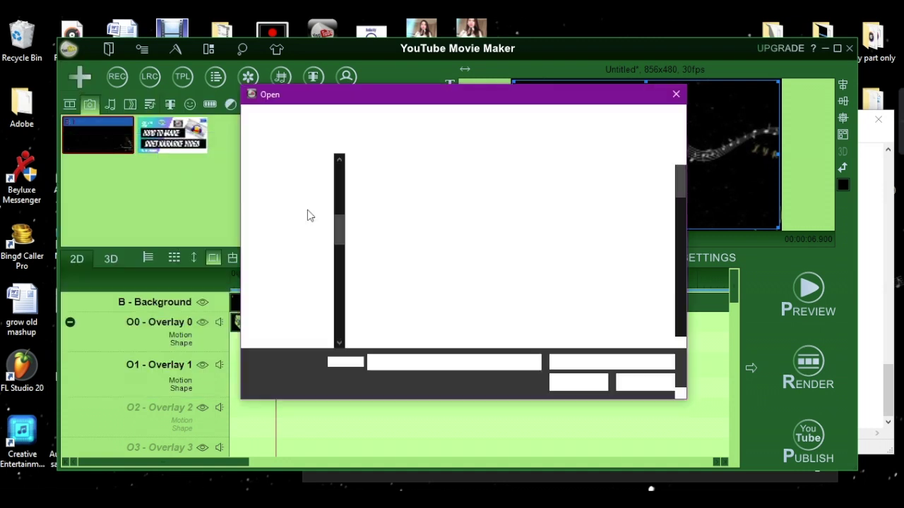
{"action": "left_click_drag", "start_coordinate": [680, 189], "coordinate": [684, 319]}
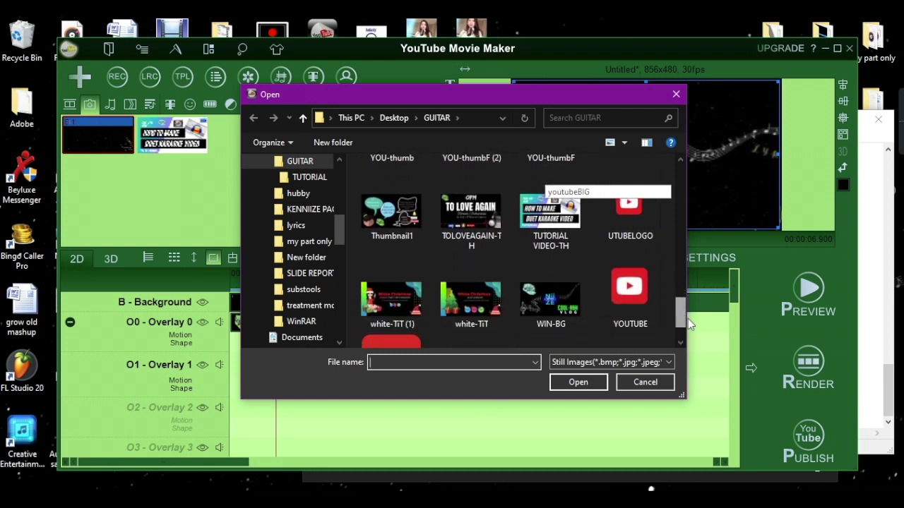
{"action": "left_click_drag", "start_coordinate": [688, 319], "coordinate": [701, 335]}
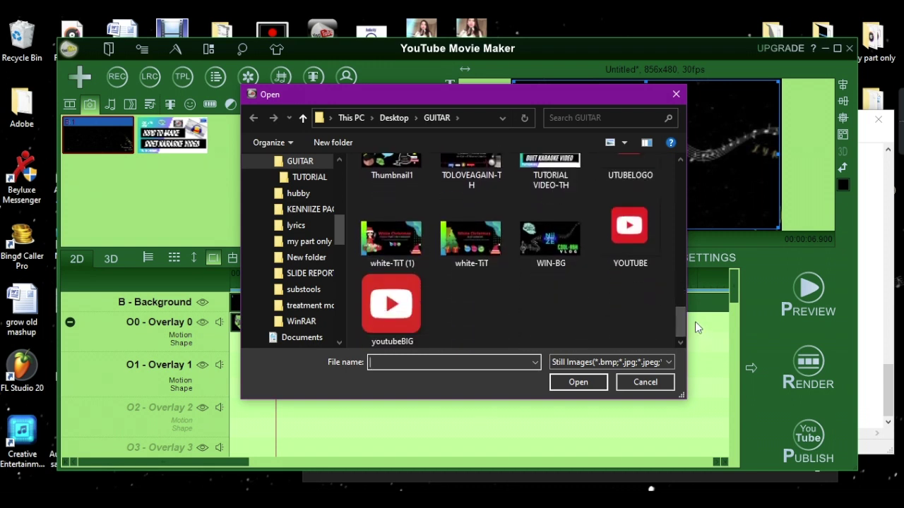
{"action": "left_click_drag", "start_coordinate": [340, 235], "coordinate": [339, 173]}
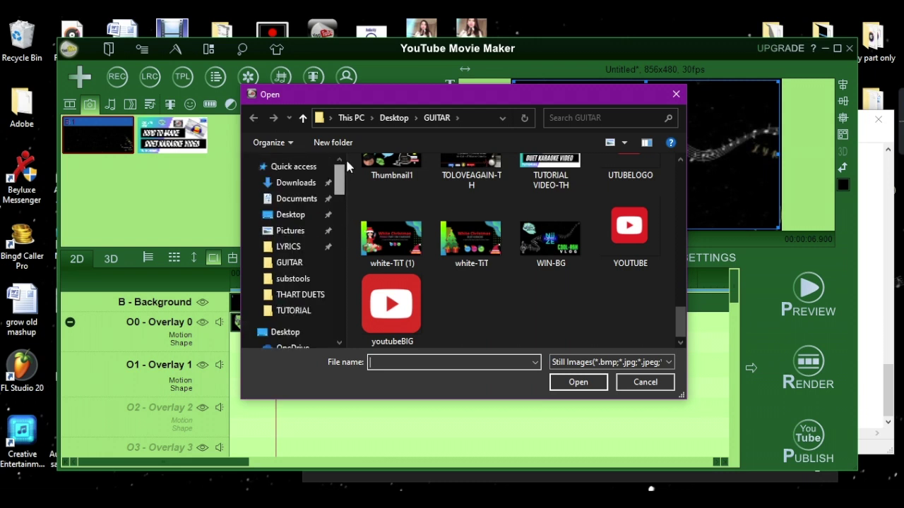
{"action": "left_click", "coordinate": [288, 217]}
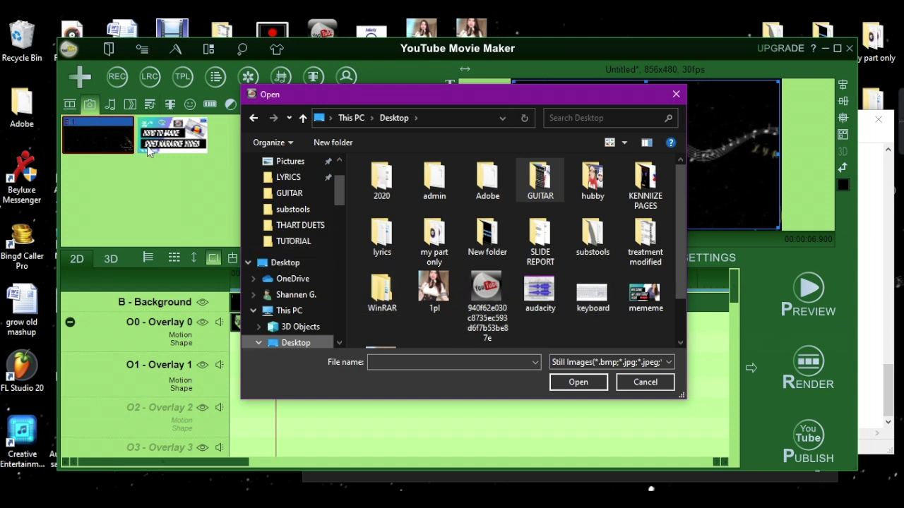
{"action": "left_click_drag", "start_coordinate": [338, 177], "coordinate": [345, 159]}
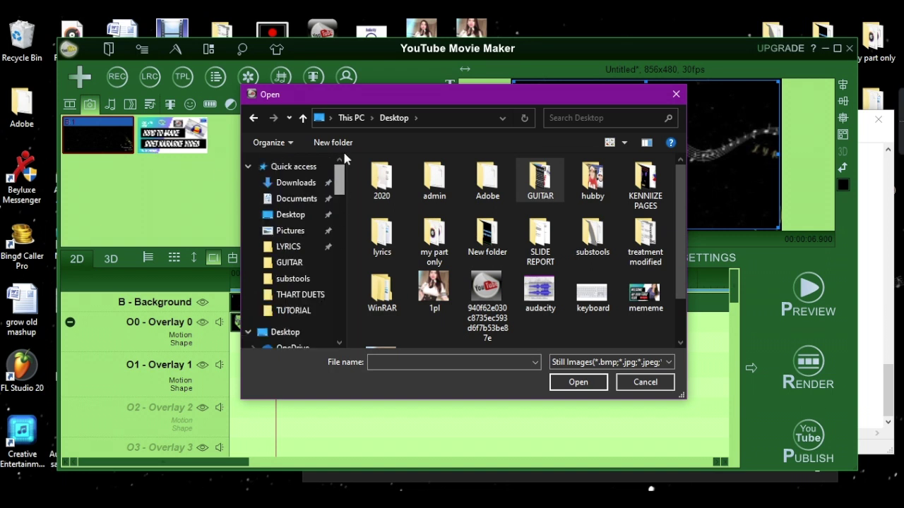
{"action": "left_click", "coordinate": [295, 184]}
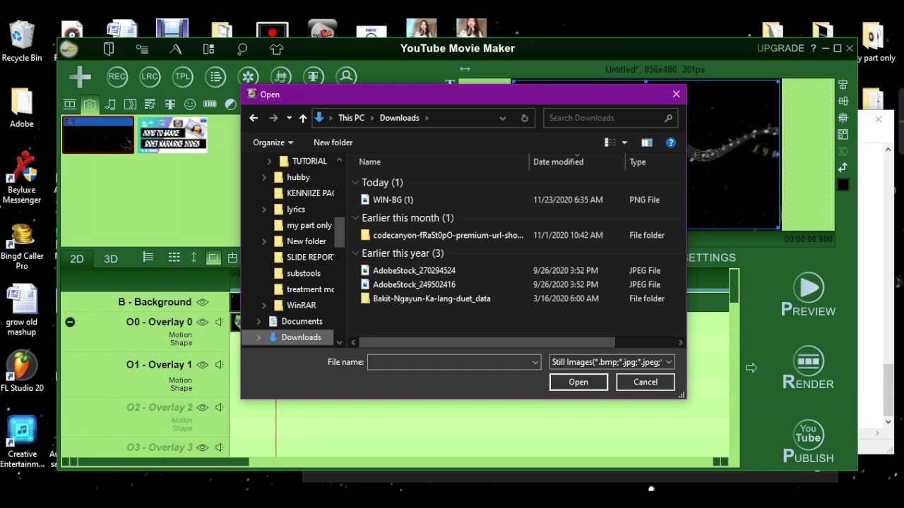
- Switch to Skype and start saving the 2:47 PM video message as a file in a chosen location
{"action": "key", "text": "alt+Tab"}
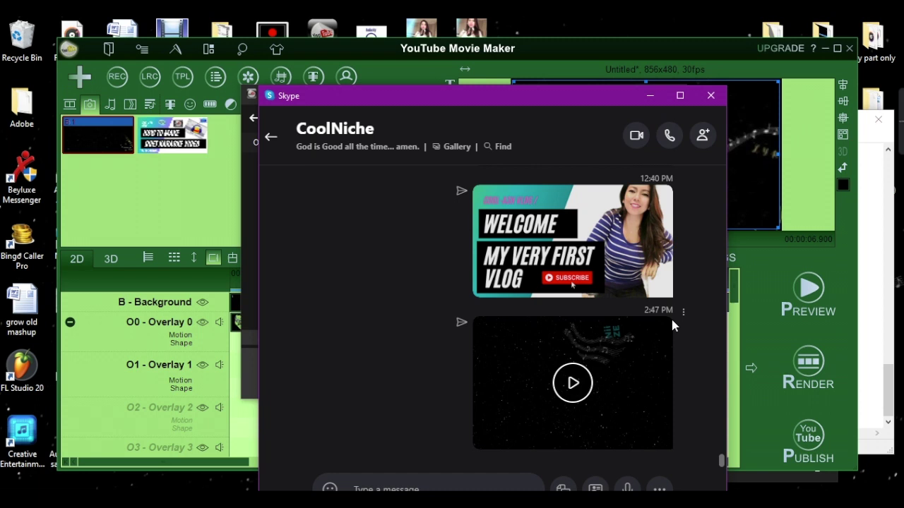
{"action": "left_click", "coordinate": [681, 312]}
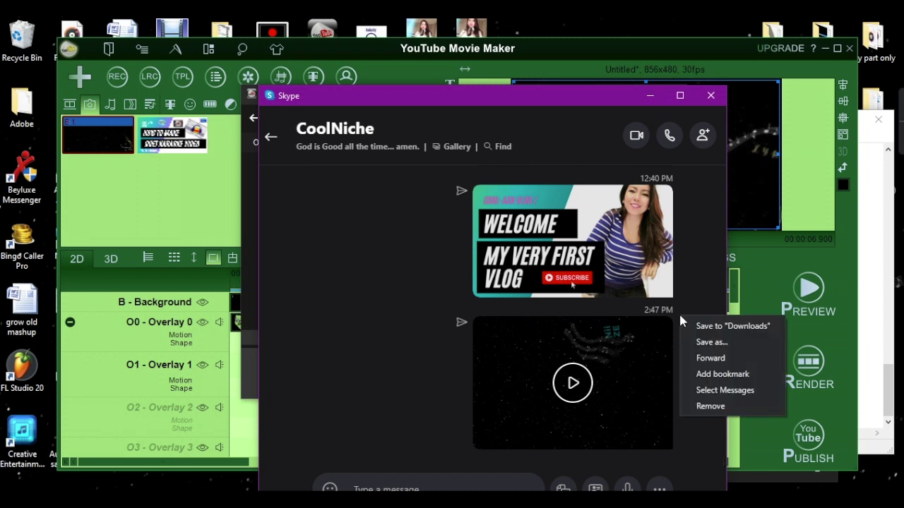
{"action": "left_click", "coordinate": [709, 342]}
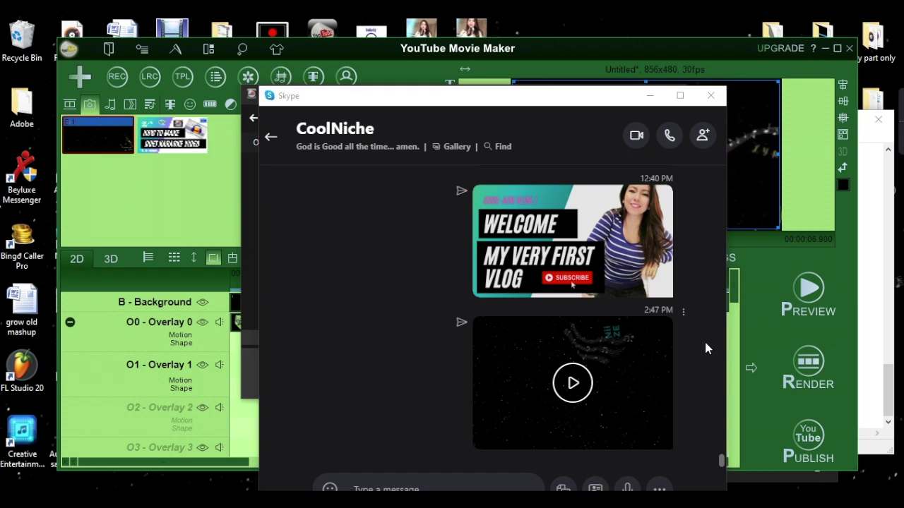